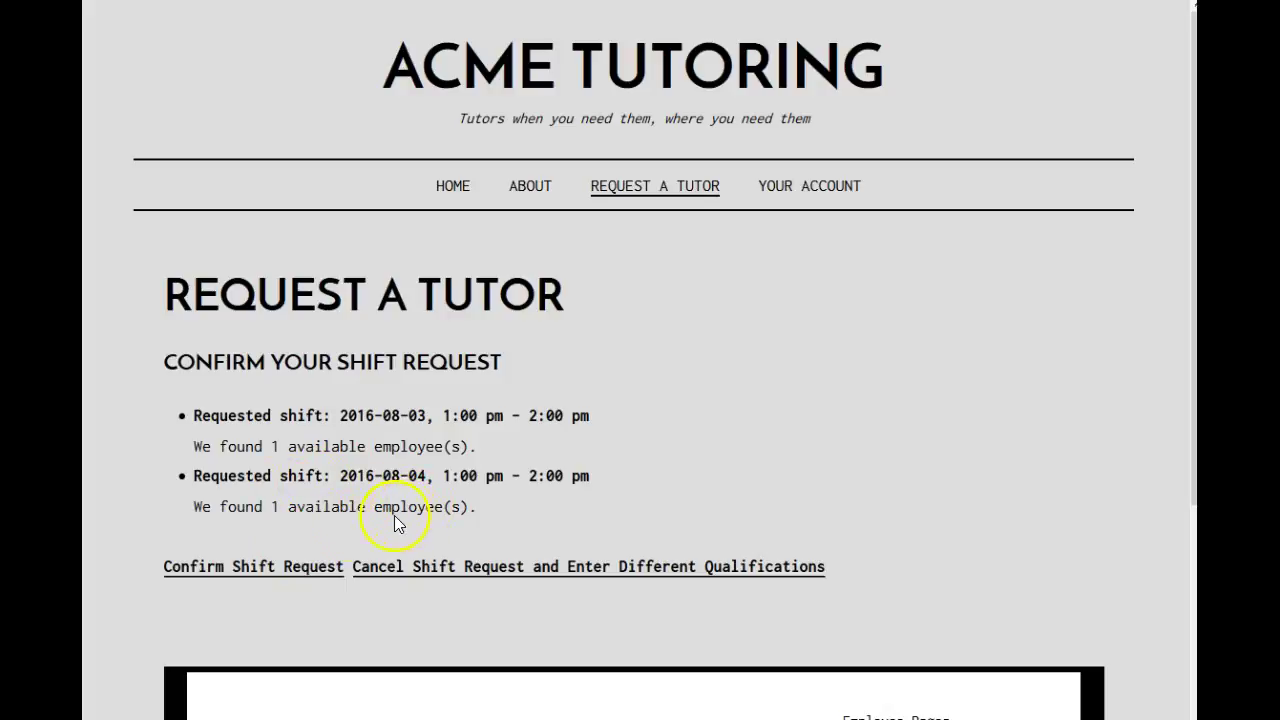
Step: Confirm the tutor shift request for August 3 and 4, 2016, and open the customer account page
left_click(285, 576)
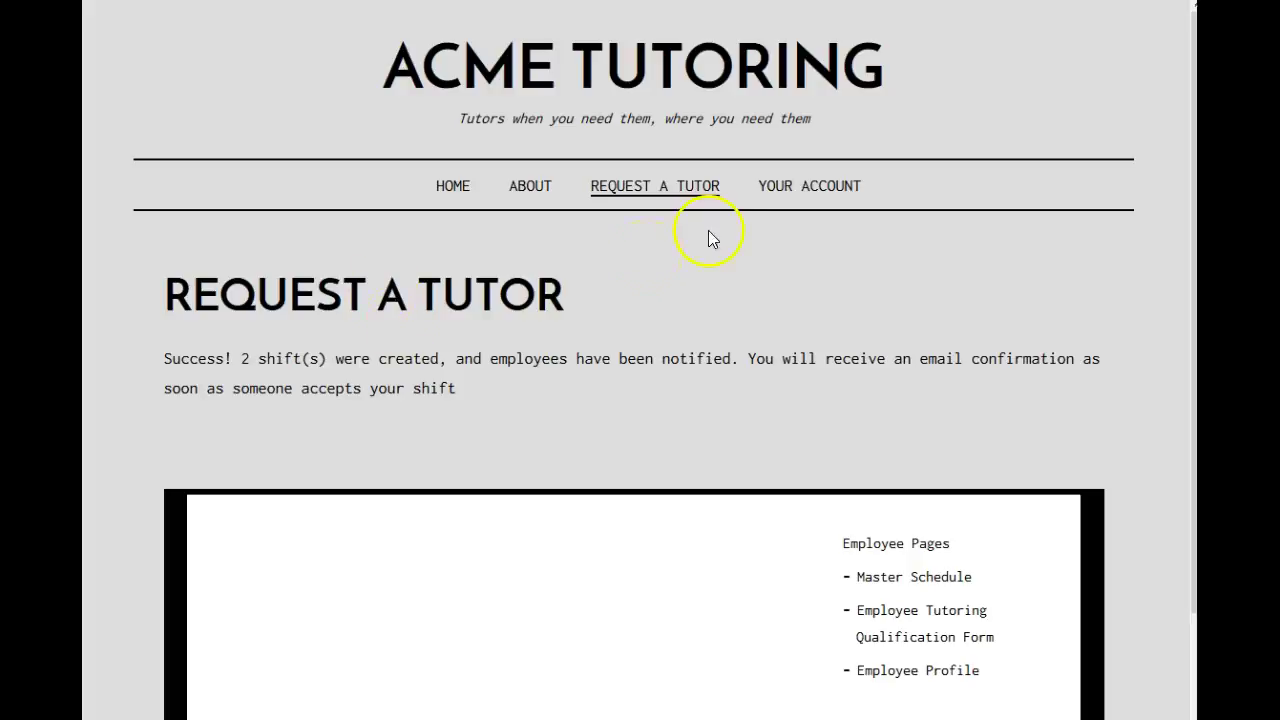
left_click(771, 197)
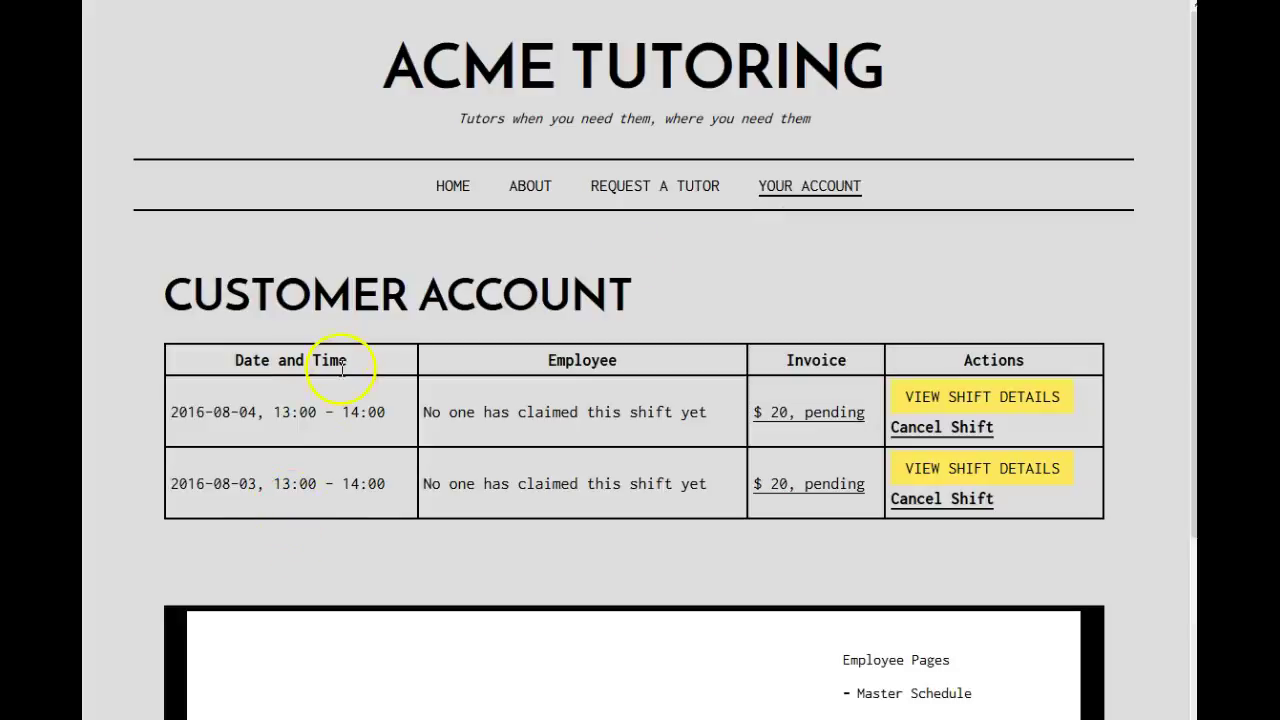
Step: Examine the dates, times and employee status of the requested shifts in the customer account table
left_click_drag(188, 483, 334, 486)
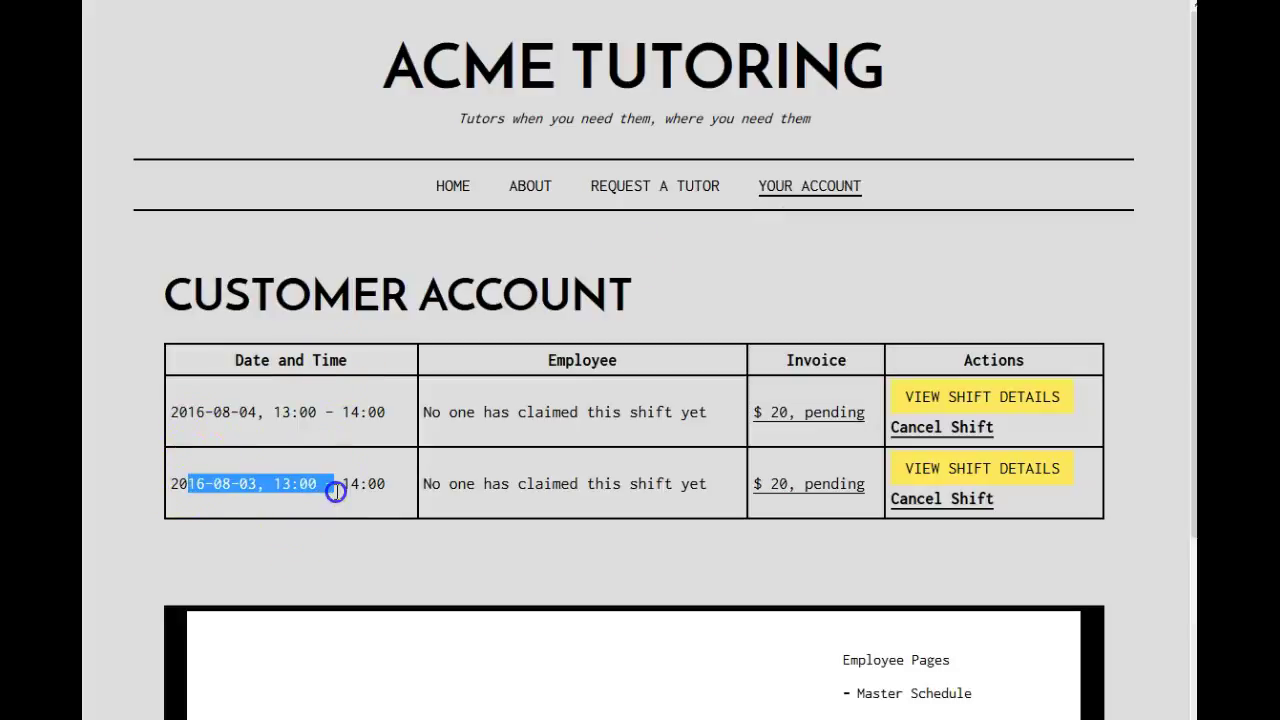
left_click_drag(231, 412, 306, 417)
left_click(357, 449)
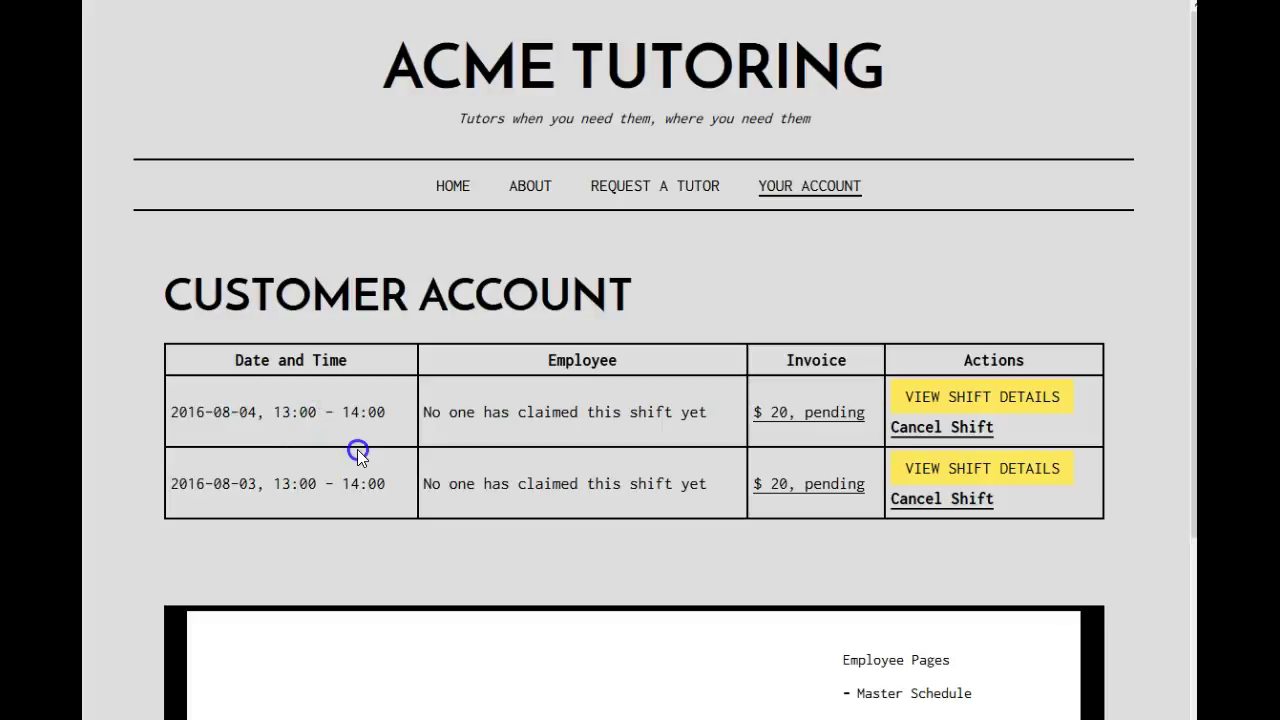
left_click_drag(430, 412, 609, 434)
left_click(651, 414)
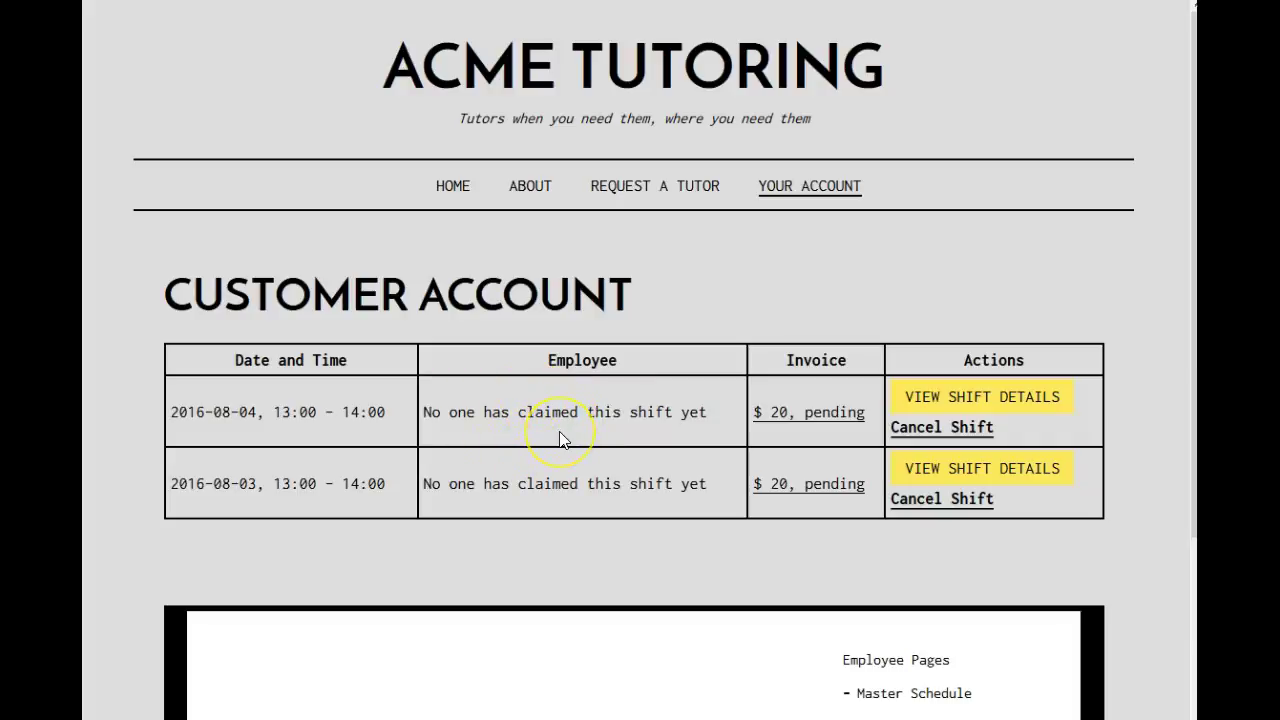
Step: Inspect the August 4 shift's pending invoice, shift details and cancellation option from the customer account
left_click(843, 418)
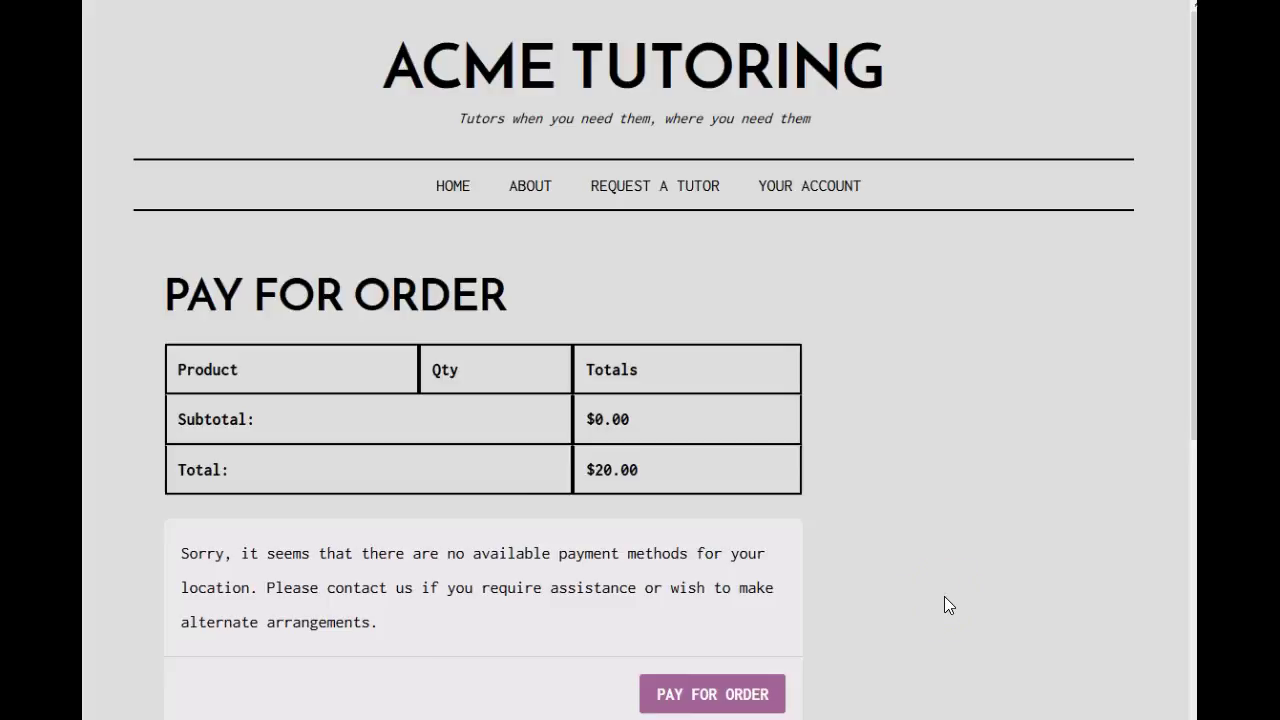
key("alt+Left")
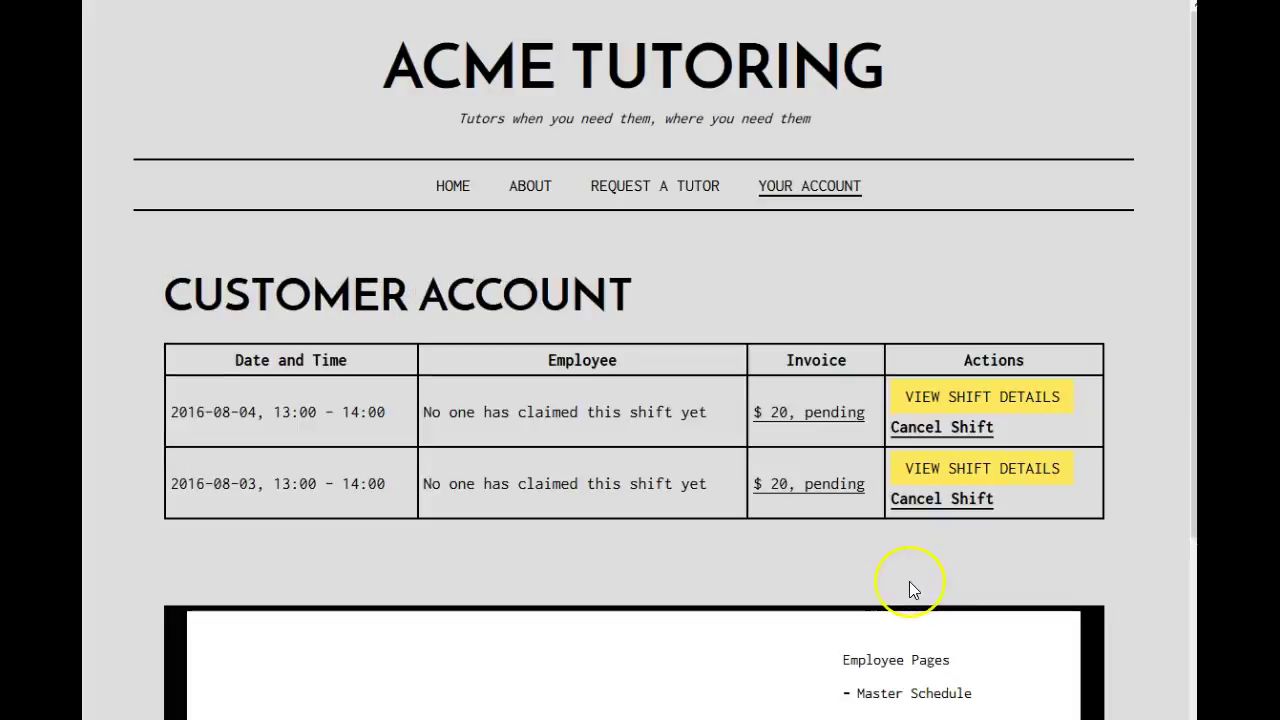
left_click(957, 430)
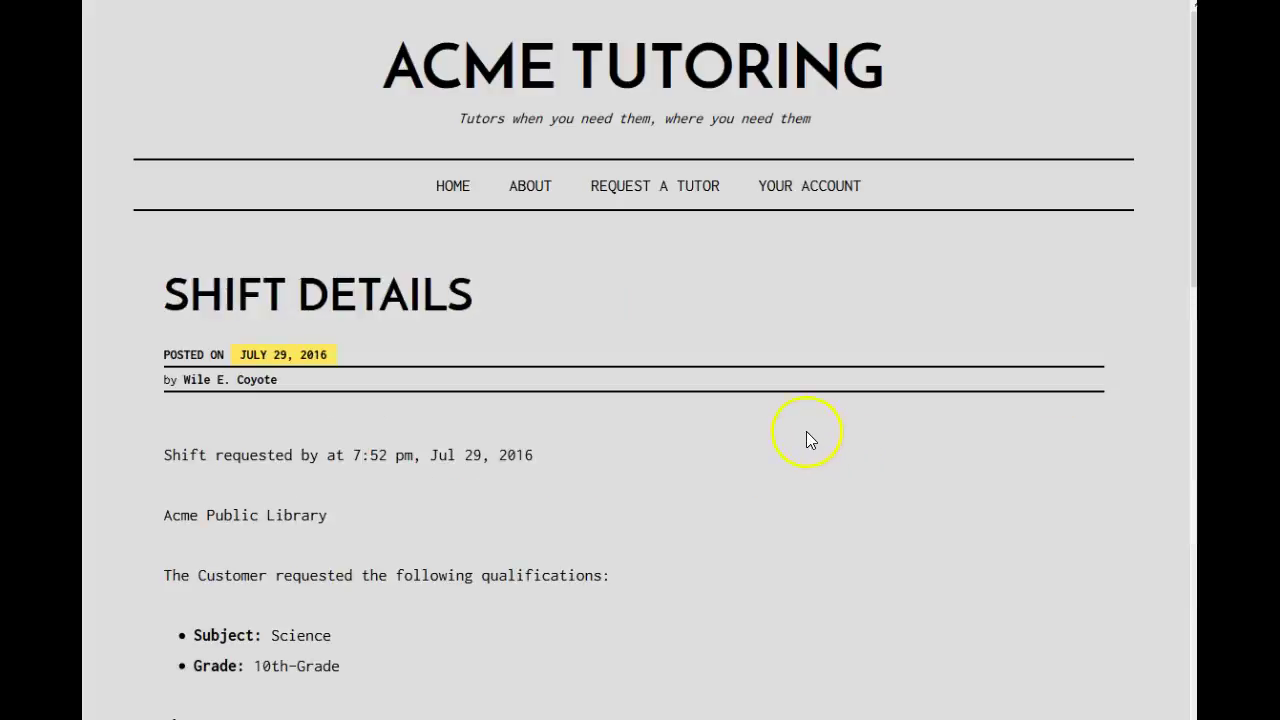
scroll(709, 525, "down", 5)
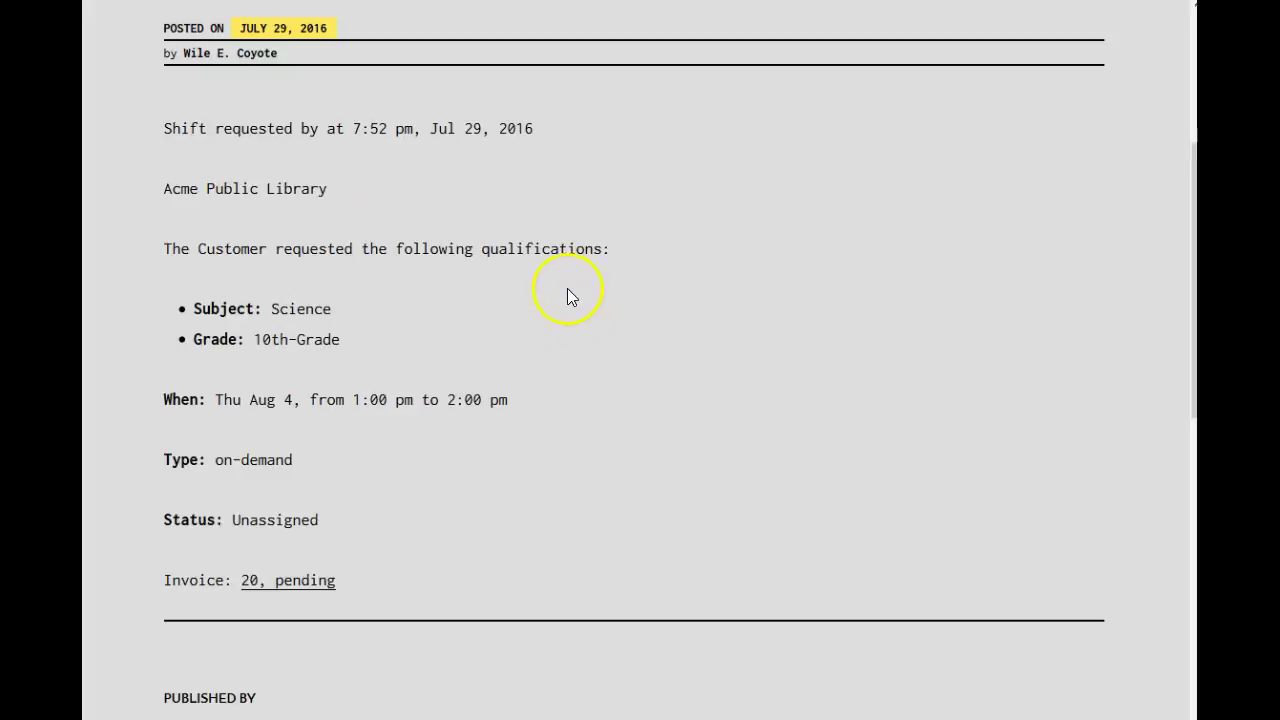
key("alt+Left")
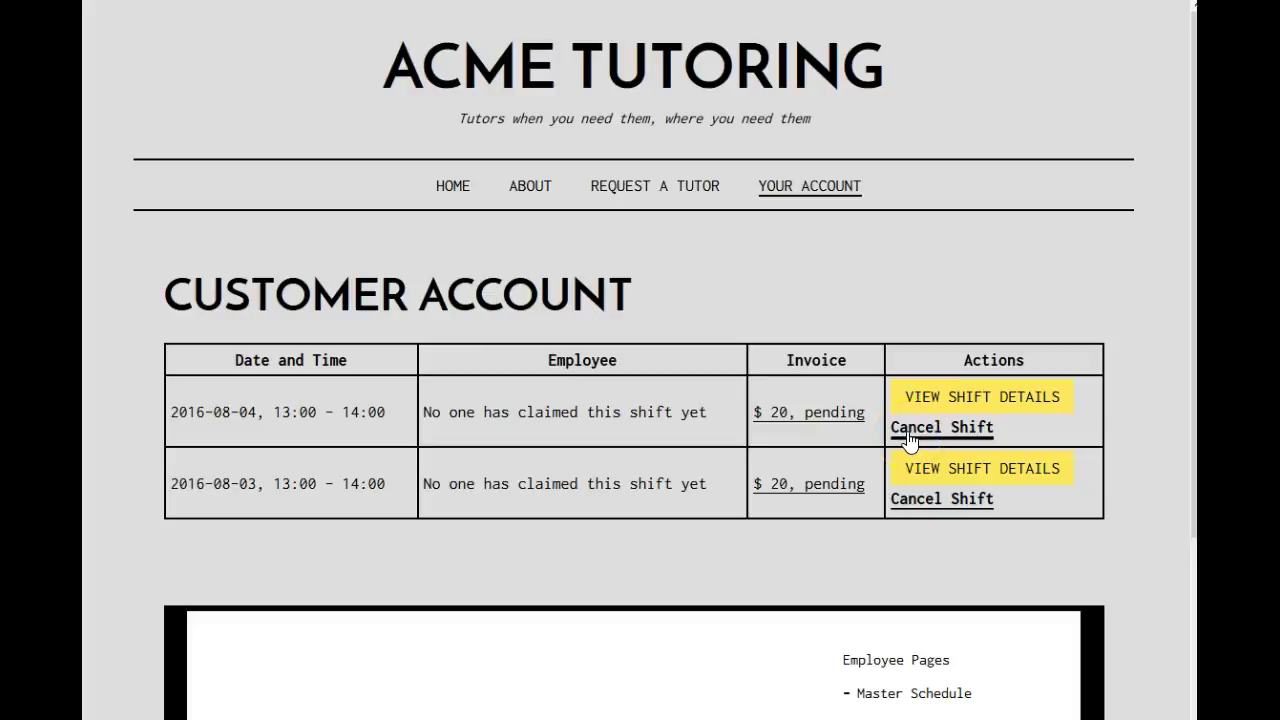
left_click(910, 430)
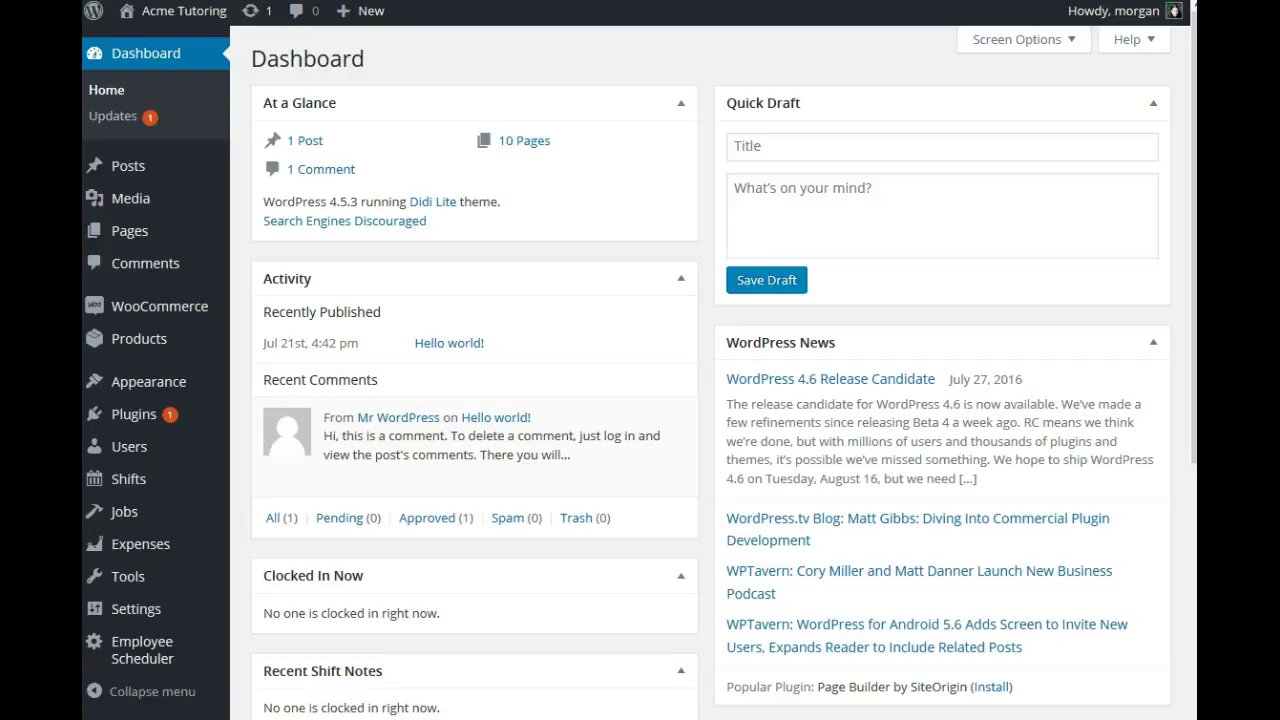
Step: Open the Employee Scheduler settings in the WordPress admin and review the options for invoice creation, sending and calculation
left_click(158, 652)
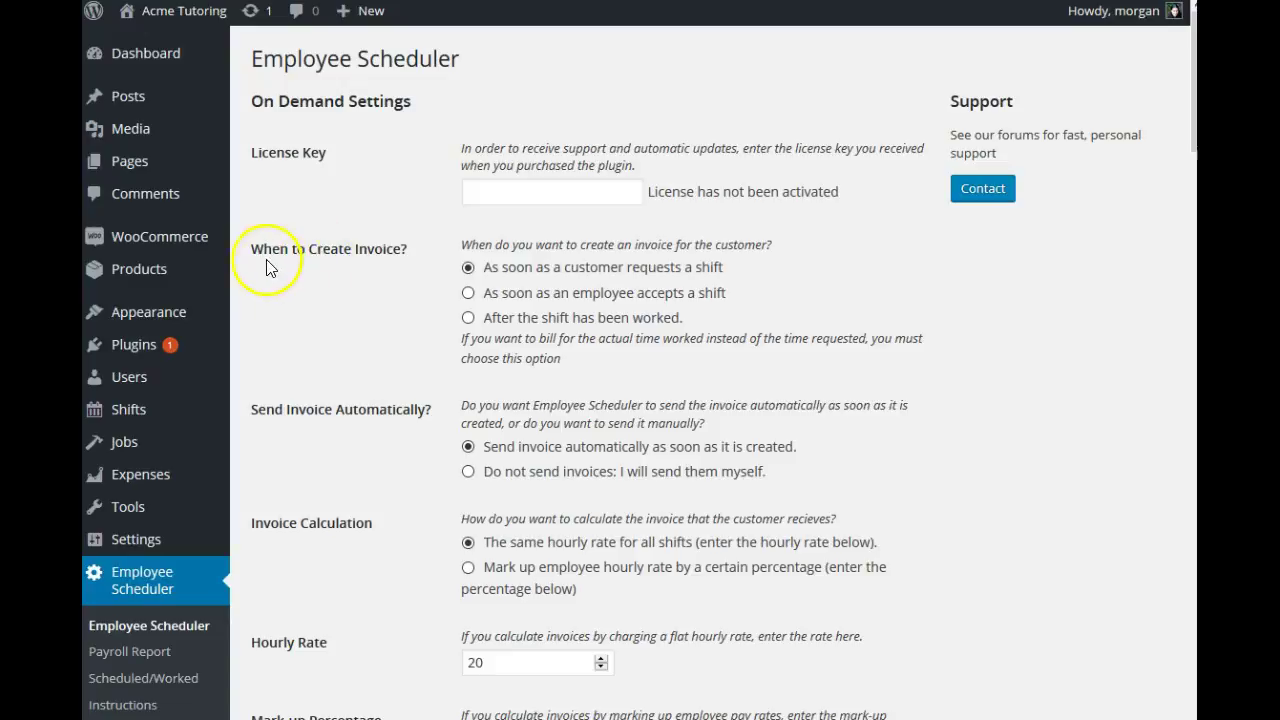
left_click(613, 323)
left_click(585, 298)
left_click(578, 302)
left_click(540, 318)
left_click(538, 455)
left_click(582, 479)
left_click(558, 553)
left_click(549, 553)
Step: Review the hourly rate, mark-up, billing basis, admin notification, customer cancellation and terms settings
scroll(614, 580, "down", 3)
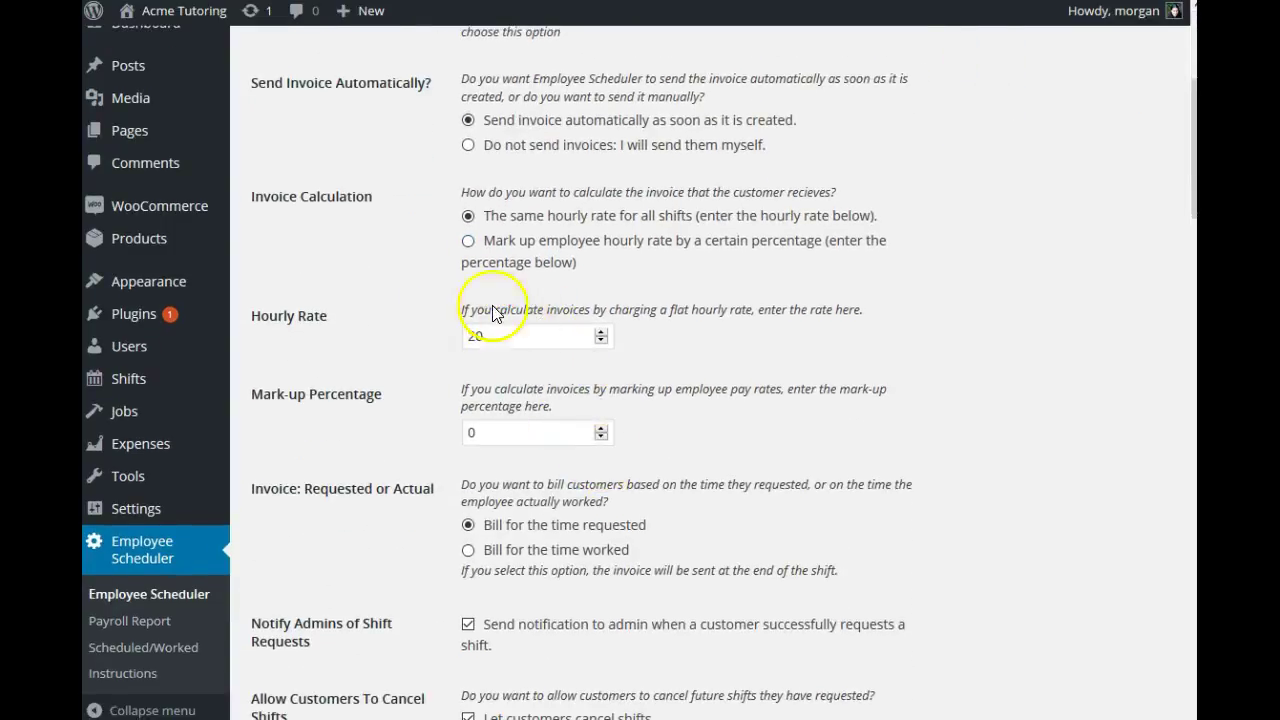
scroll(790, 492, "down", 1)
scroll(788, 492, "down", 2)
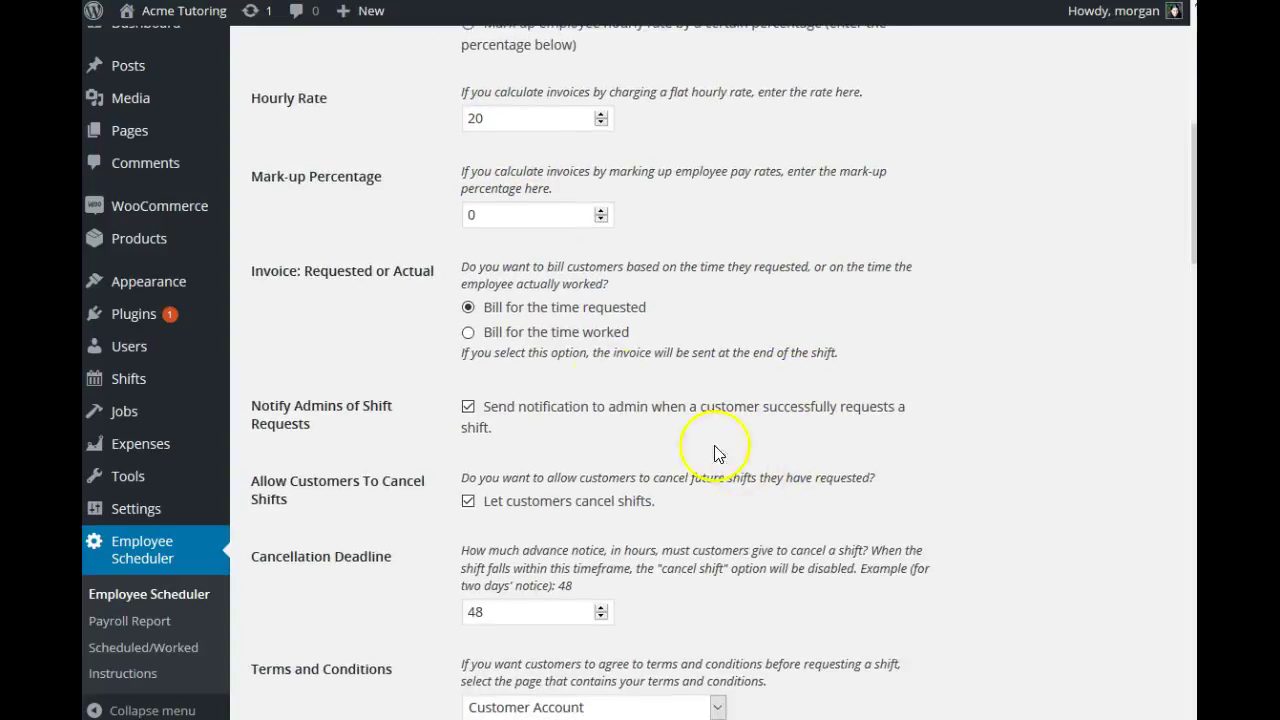
left_click(591, 316)
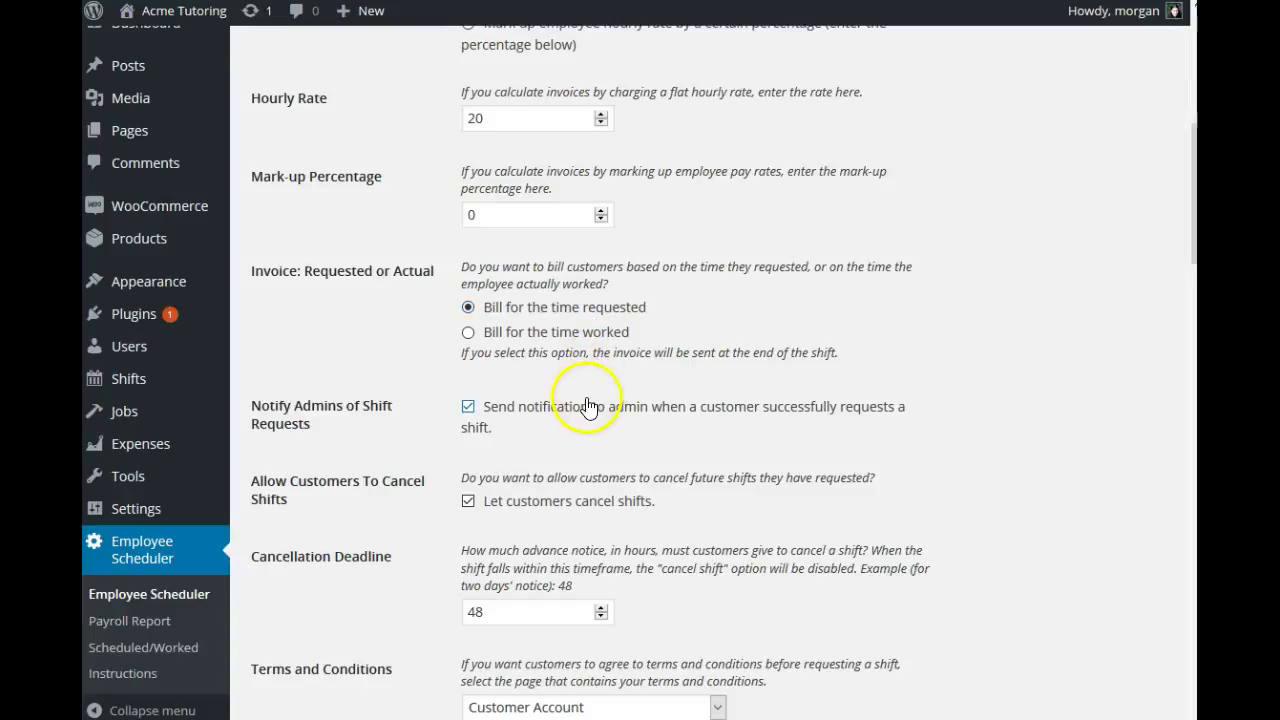
scroll(705, 435, "down", 1)
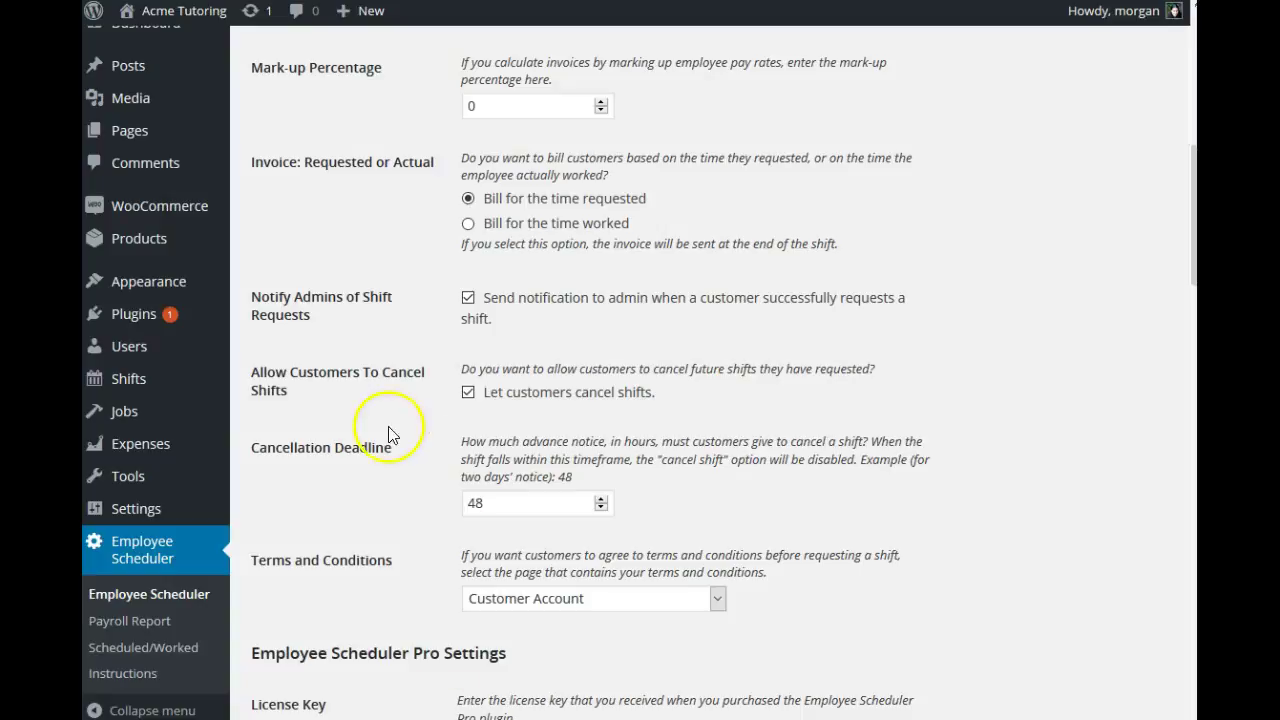
Step: Open the Tutoring work qualification form for editing
mouse_move(186, 350)
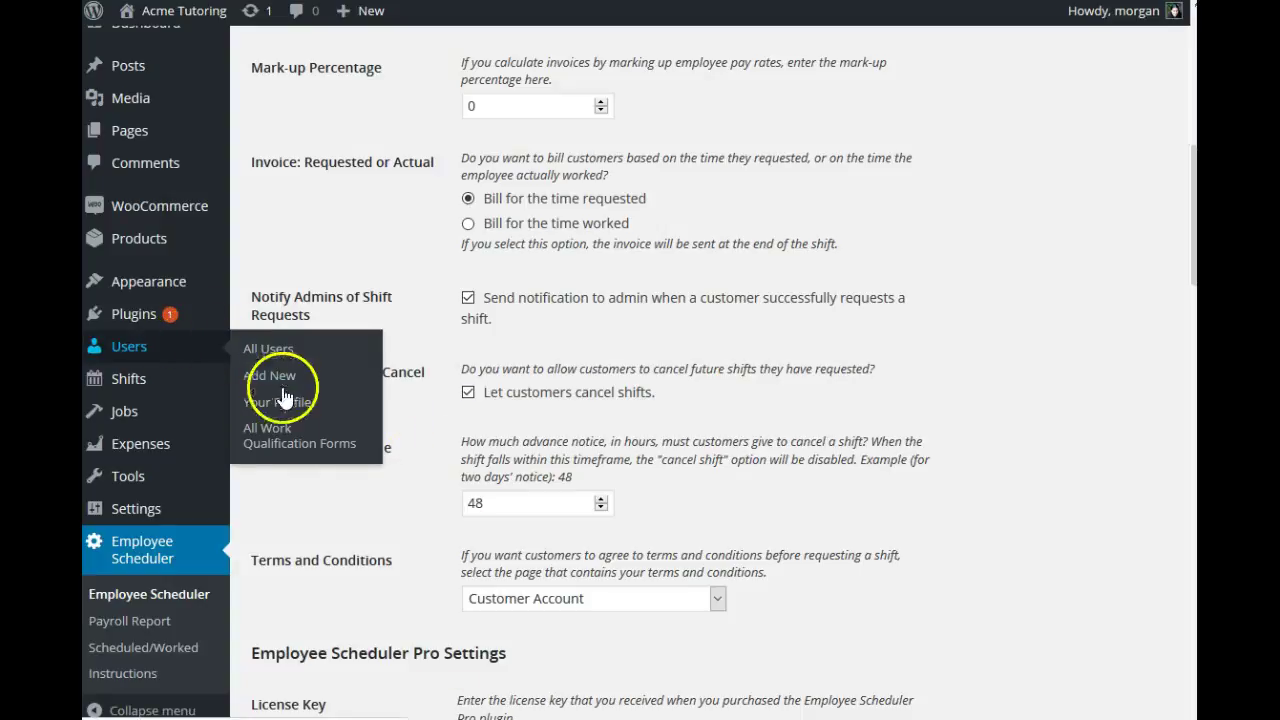
left_click(280, 450)
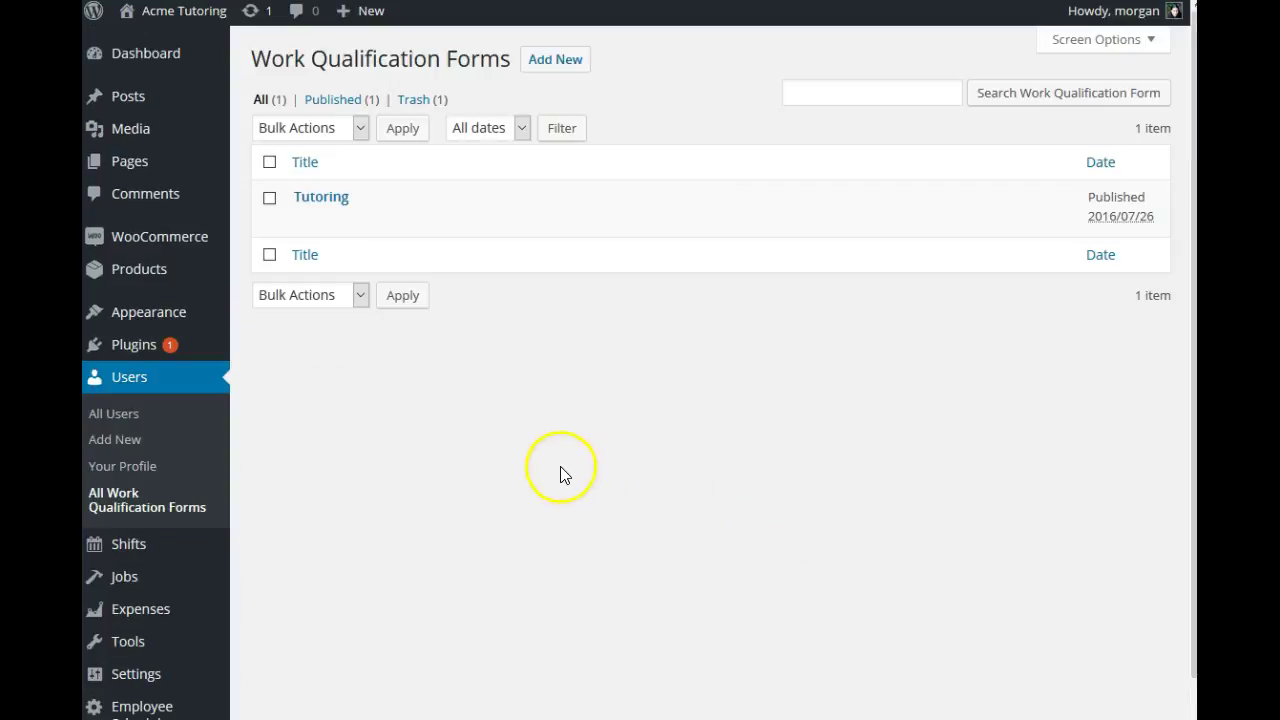
mouse_move(334, 221)
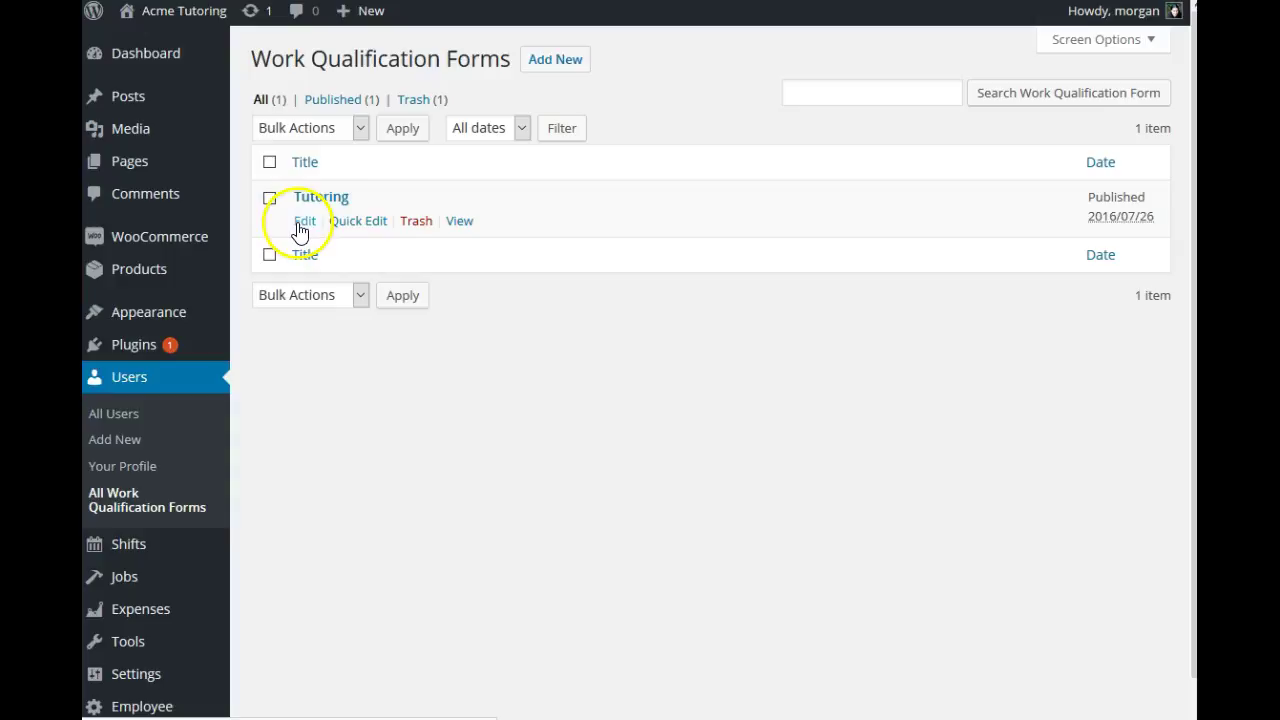
left_click(298, 226)
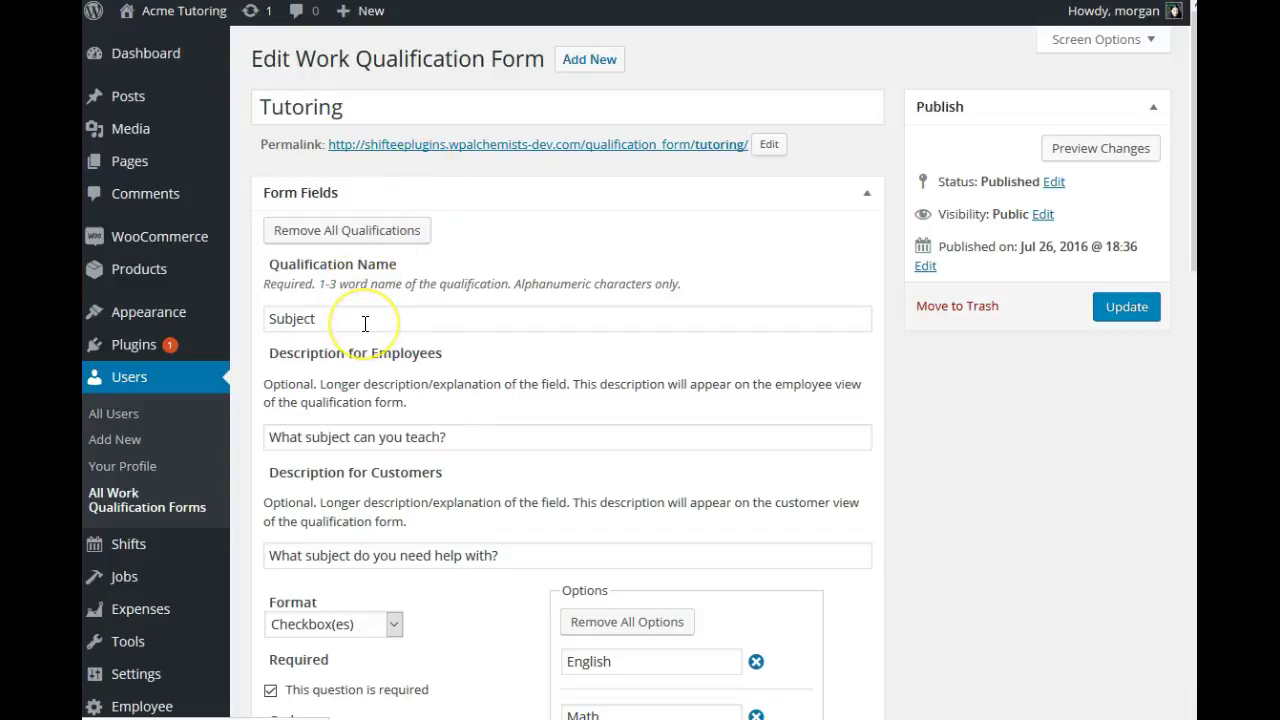
Step: Examine the Subject qualification's name, its descriptions for employees and customers, and the available format choices
left_click_drag(365, 318, 263, 314)
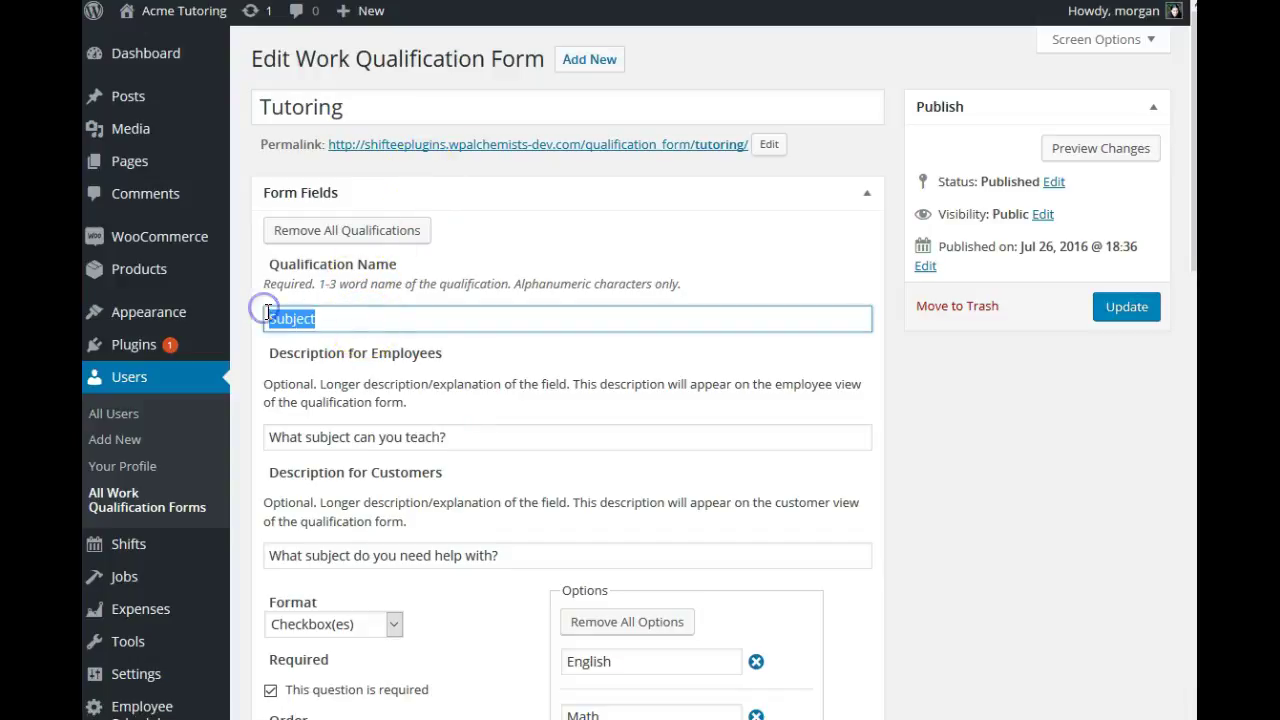
left_click(368, 326)
left_click(578, 288)
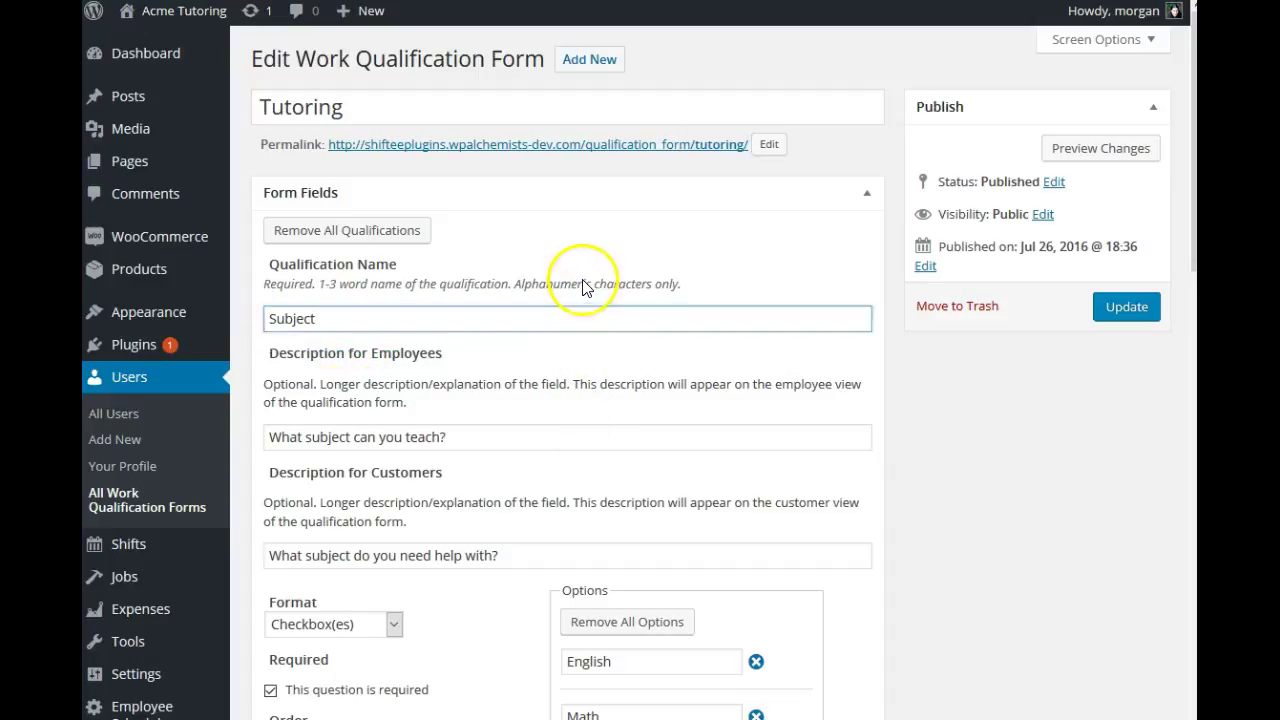
scroll(520, 350, "down", 2)
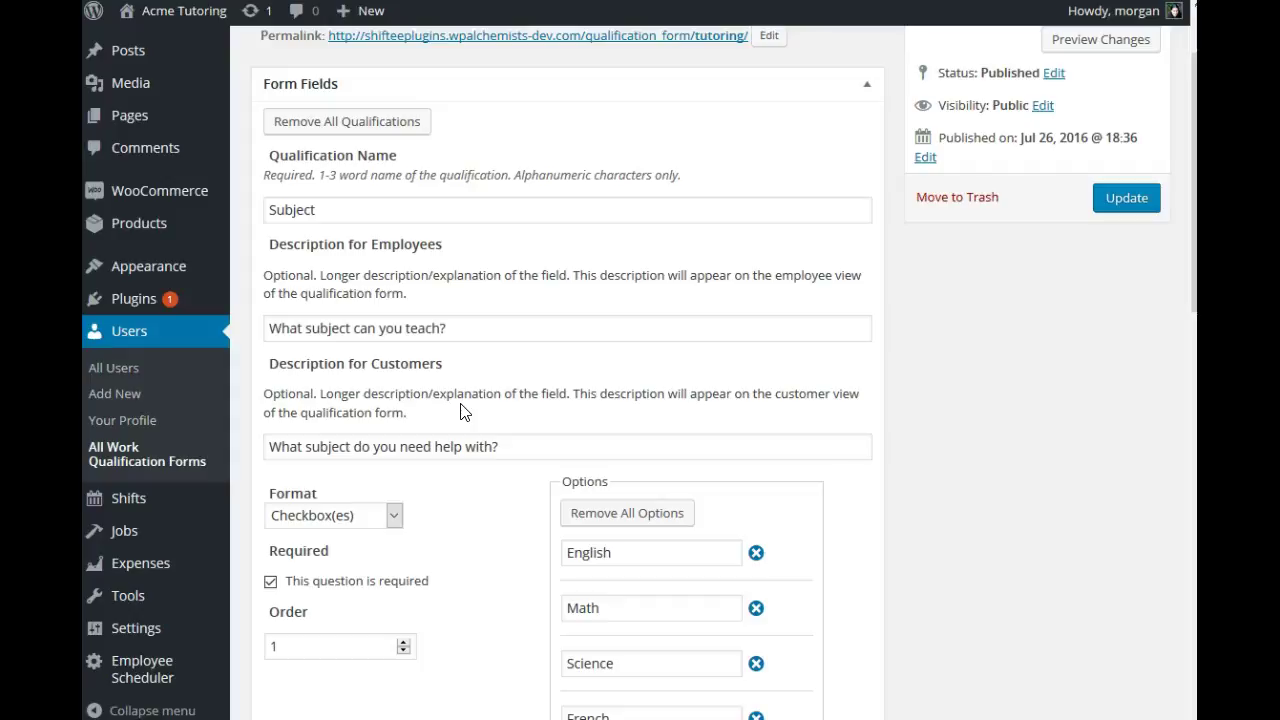
scroll(463, 412, "down", 3)
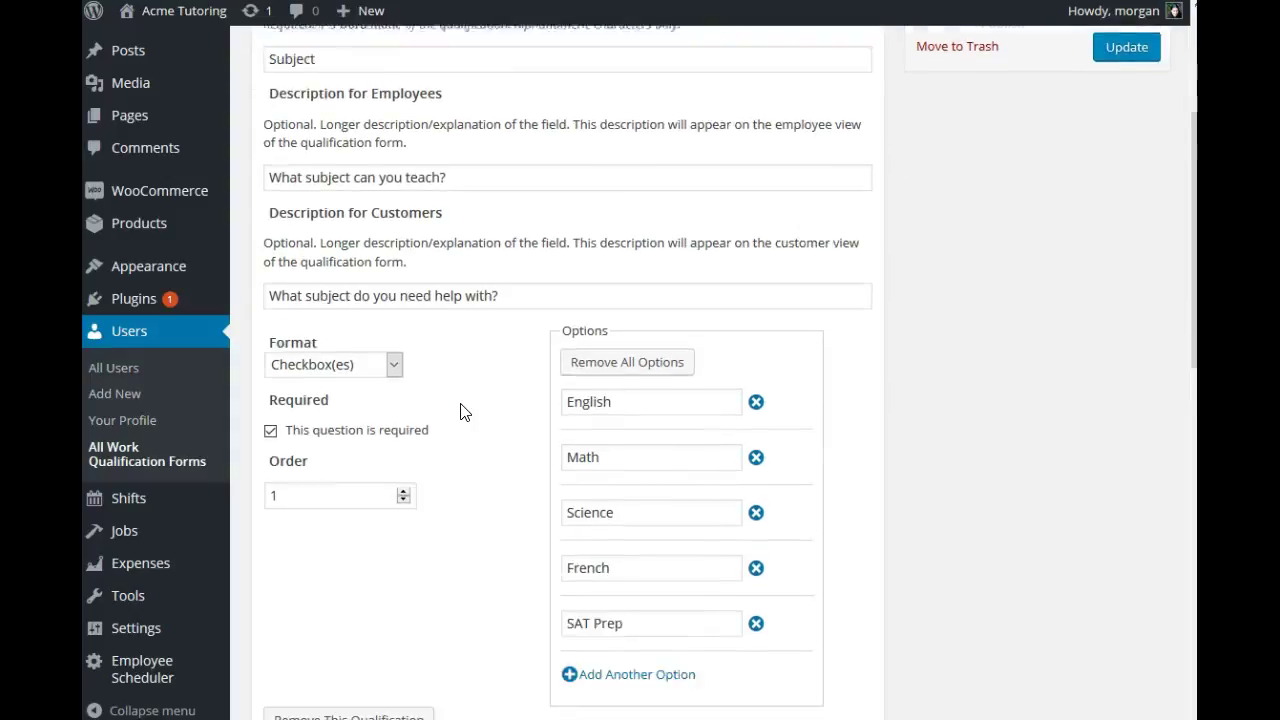
left_click(394, 298)
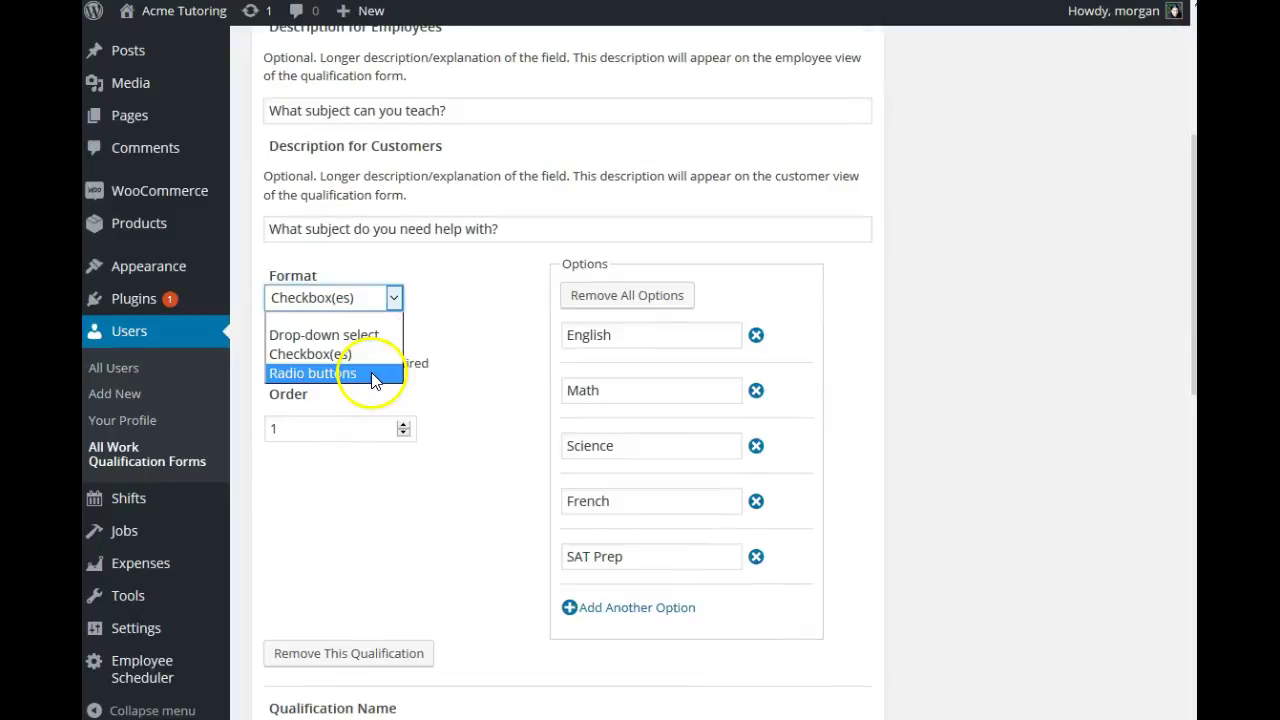
left_click(455, 318)
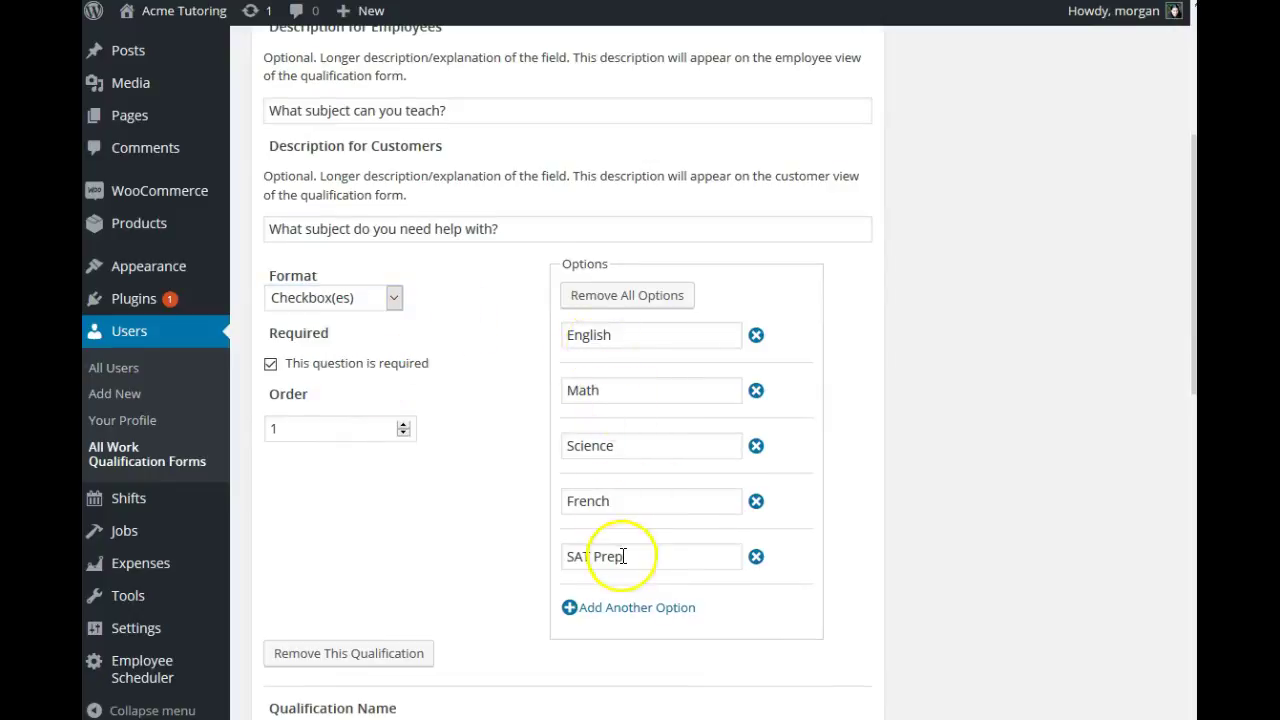
Step: Try adding and removing a blank option for the Subject qualification and toggling its required setting
left_click(612, 608)
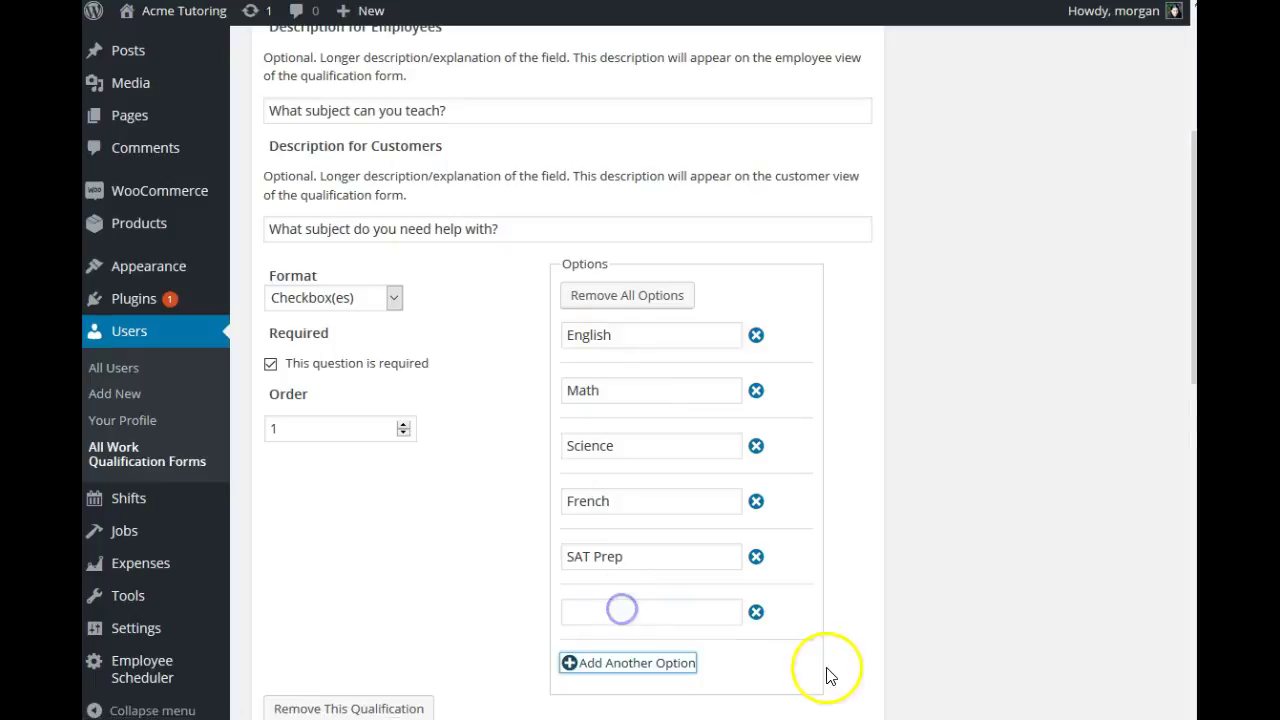
left_click(756, 613)
left_click(624, 306)
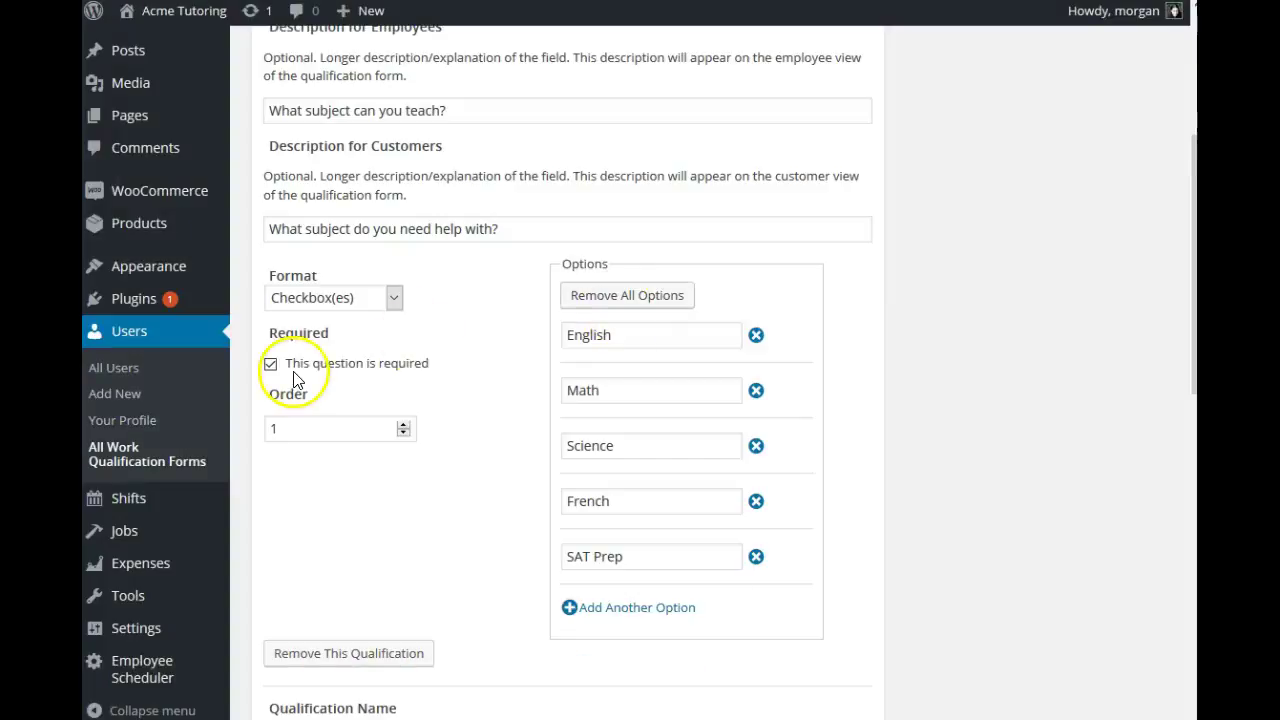
left_click(275, 370)
left_click(277, 376)
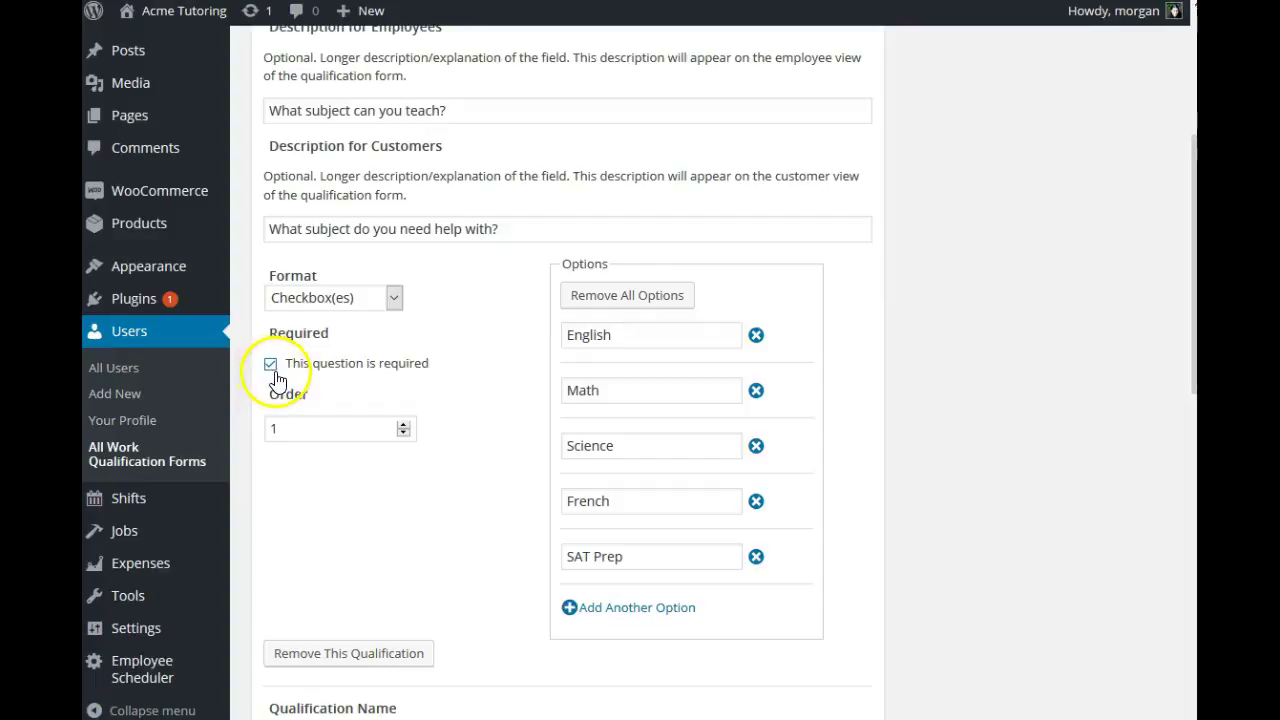
left_click(314, 429)
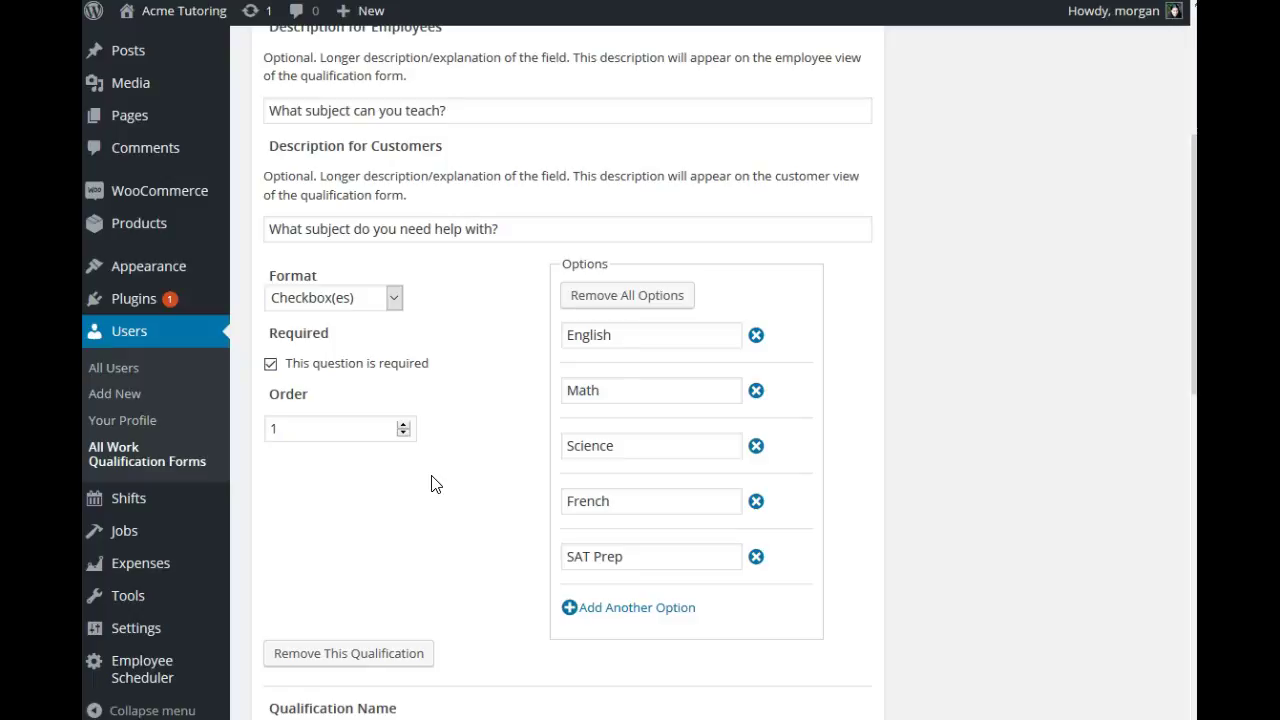
Step: Review the grade qualification's descriptions, format, order and grade options further along in the Tutoring form
scroll(431, 484, "down", 5)
left_click(483, 512)
scroll(860, 664, "down", 4)
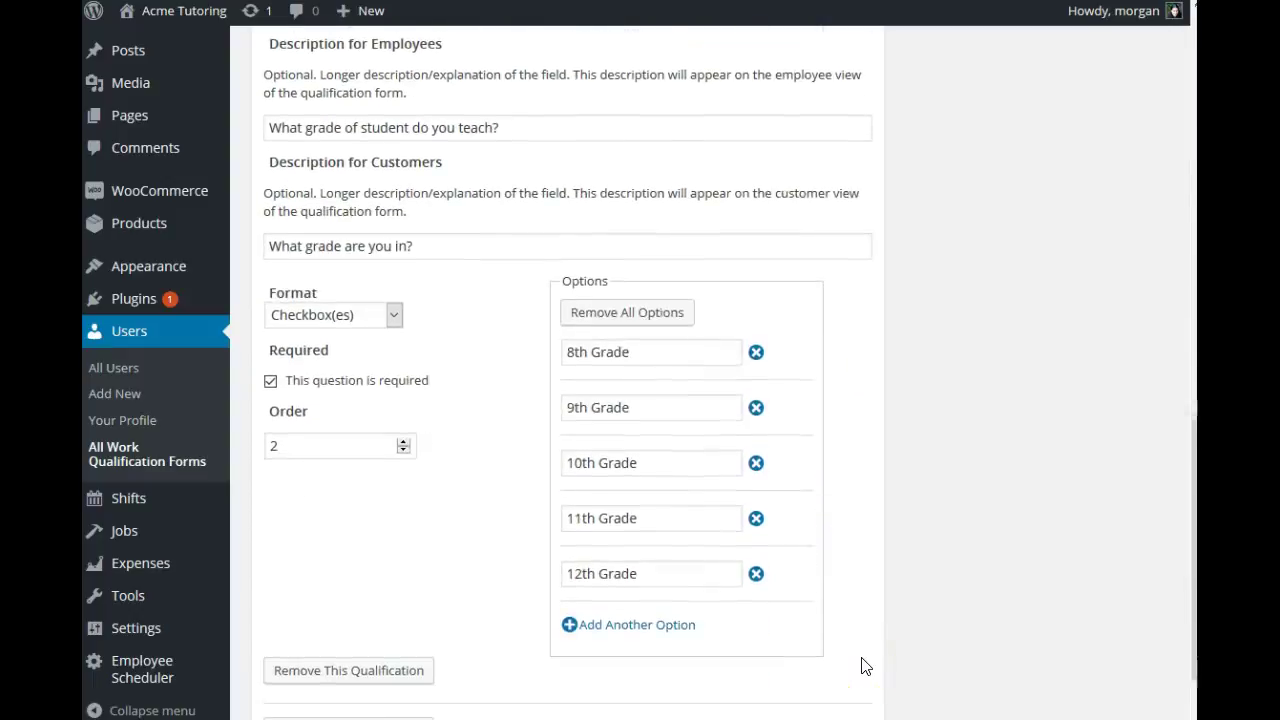
left_click(846, 623)
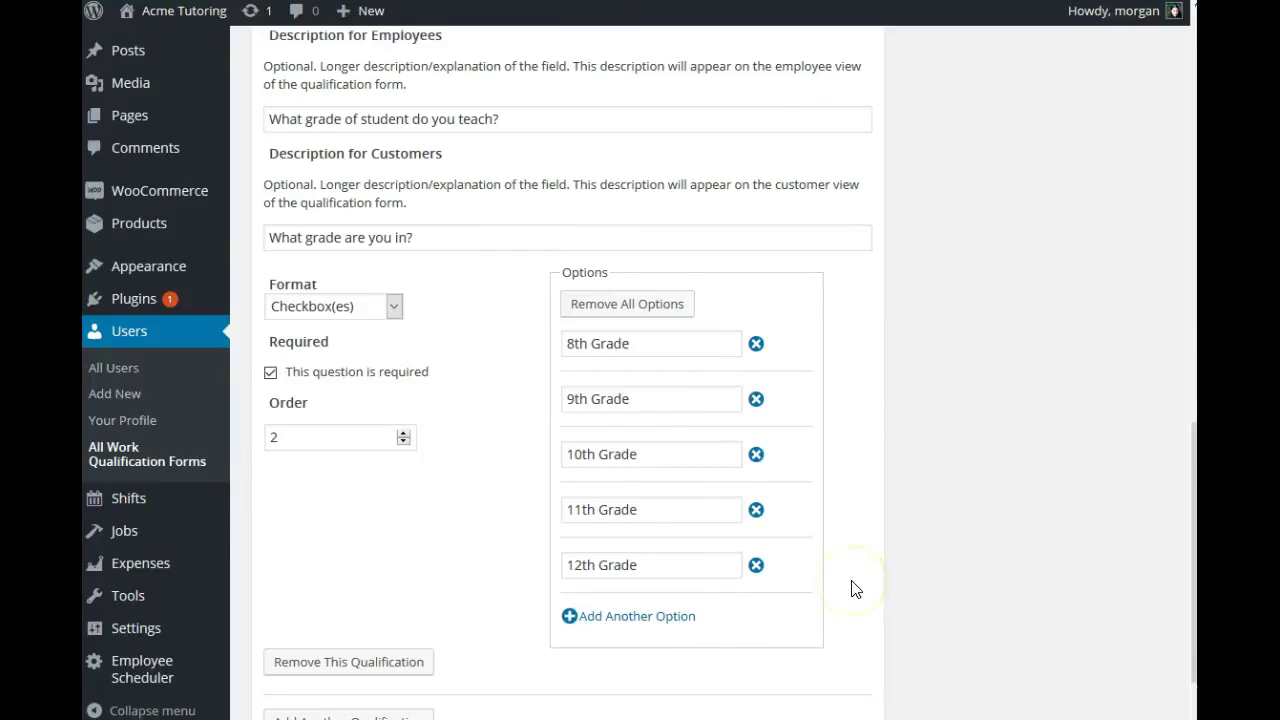
scroll(855, 589, "up", 10)
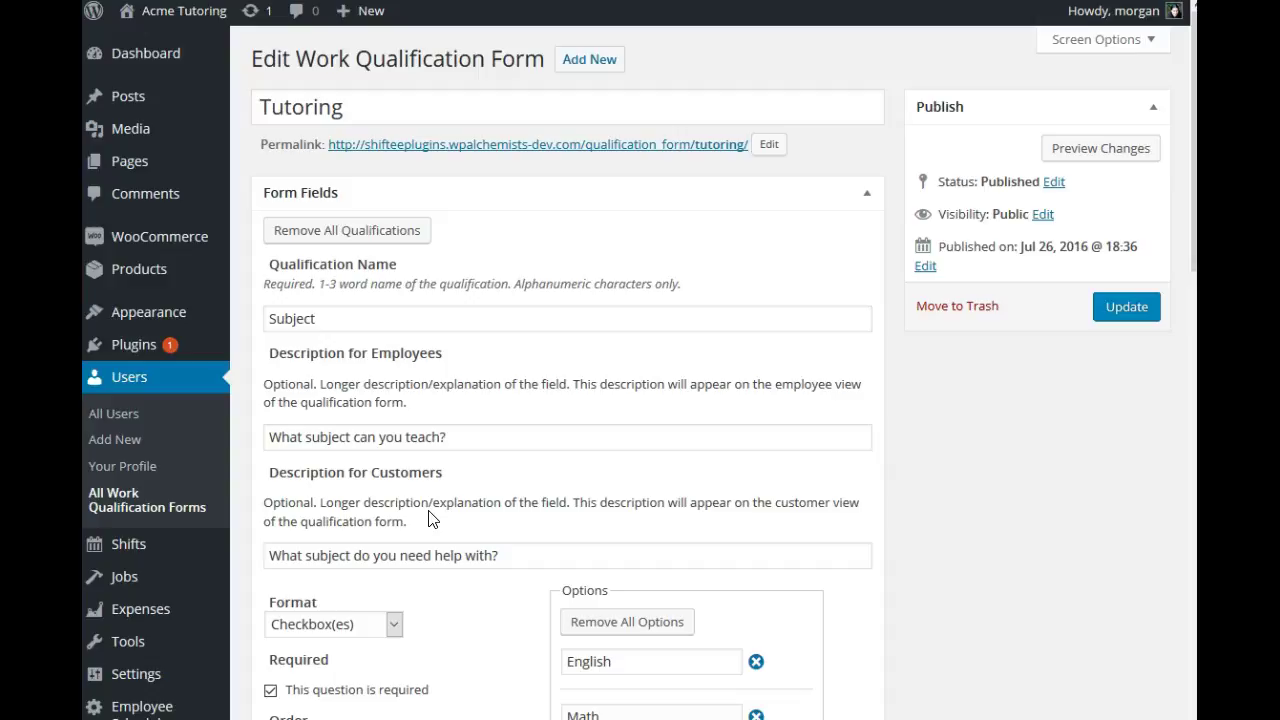
Step: Open the Employee Tutoring Qualification Form page for editing and view its published subject and grade questions
left_click(96, 173)
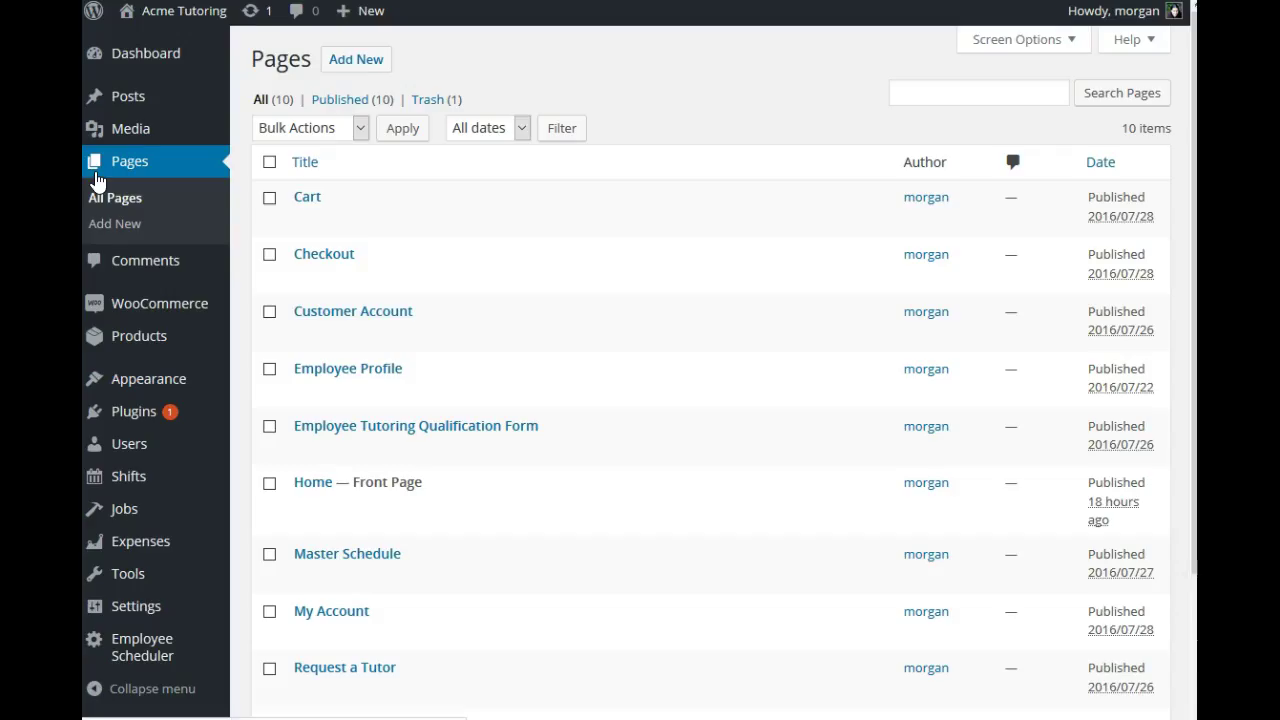
mouse_move(297, 455)
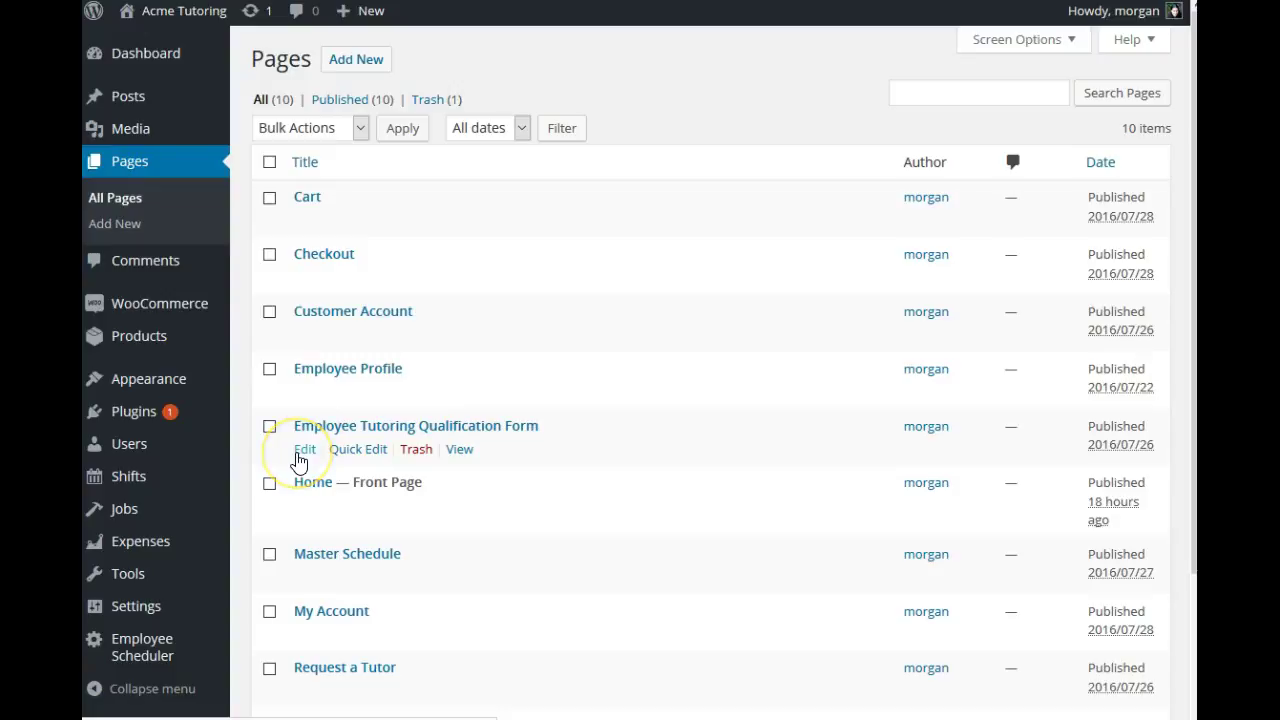
left_click(302, 452)
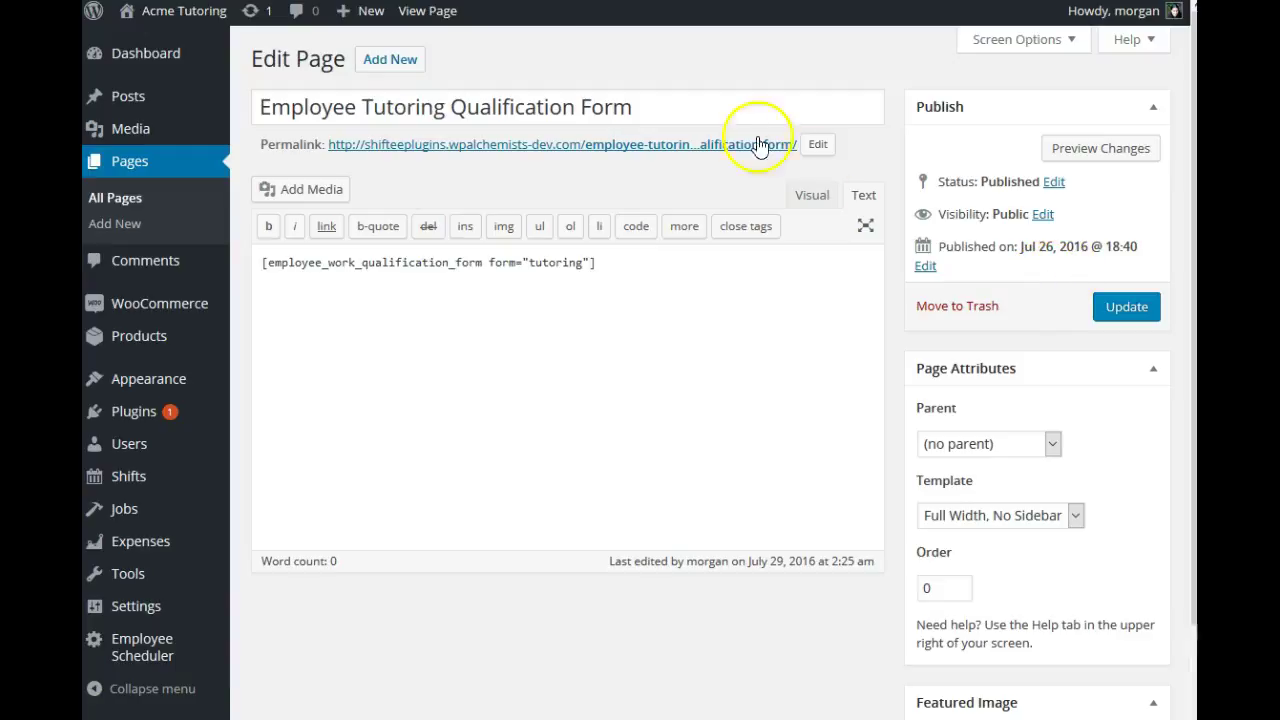
left_click(448, 18)
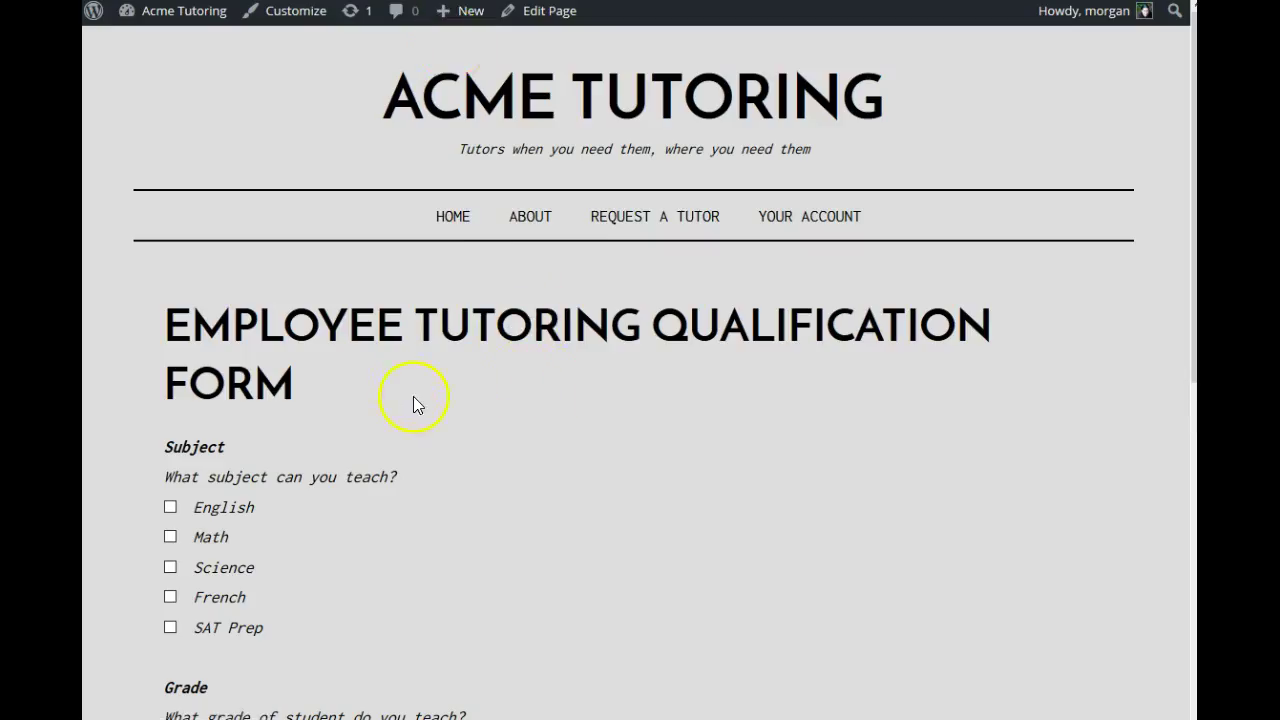
scroll(396, 400, "down", 3)
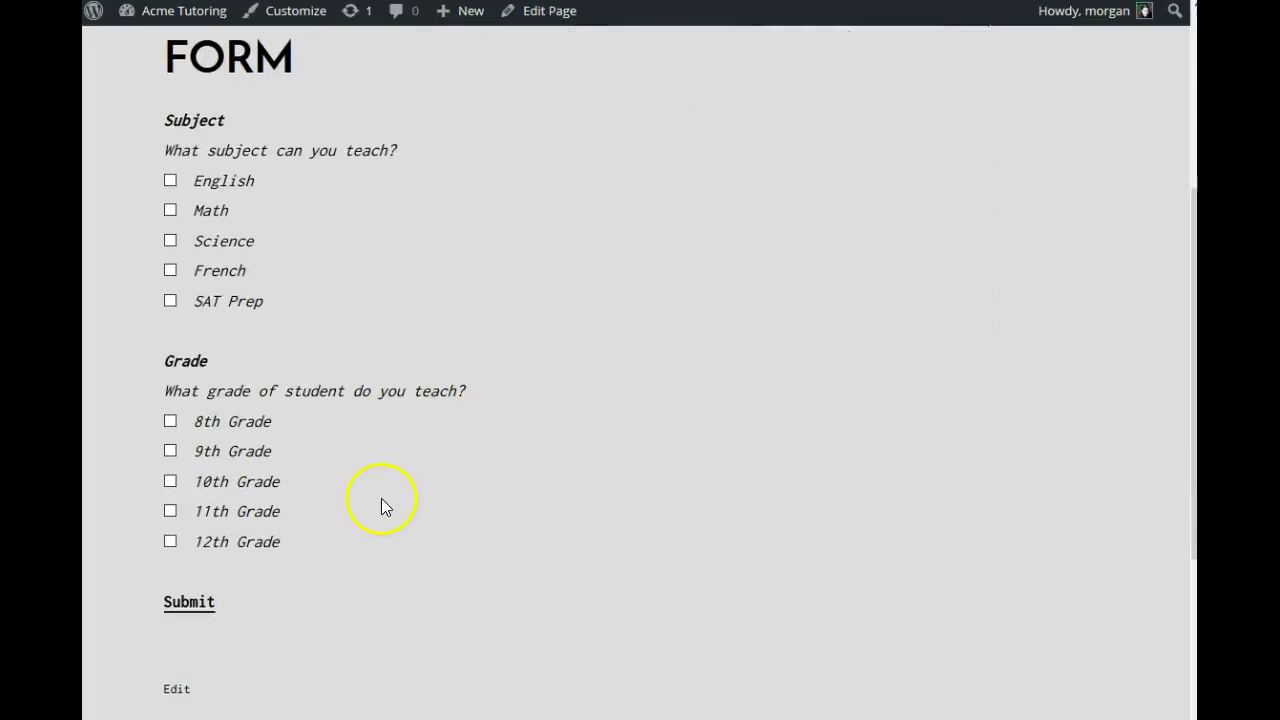
scroll(383, 498, "up", 1)
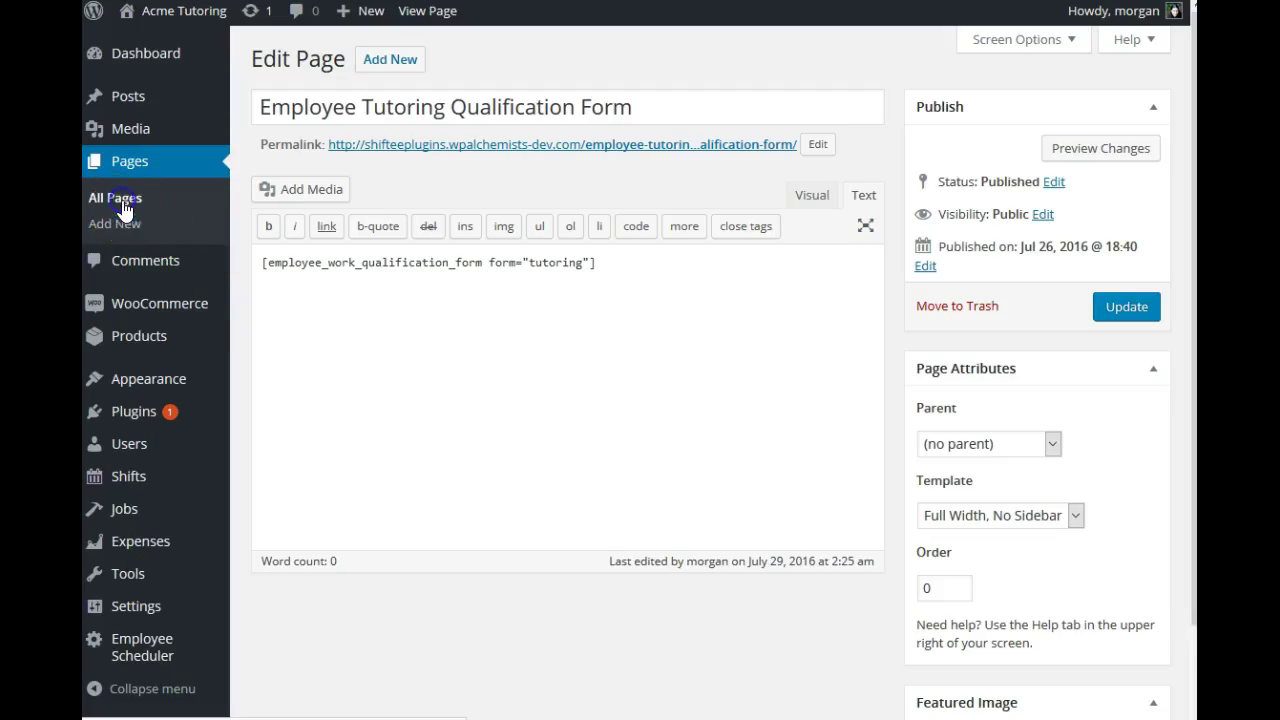
Step: Open the Request a Tutor page for editing and examine the form attribute in its customer_shift_request_form shortcode
left_click(124, 210)
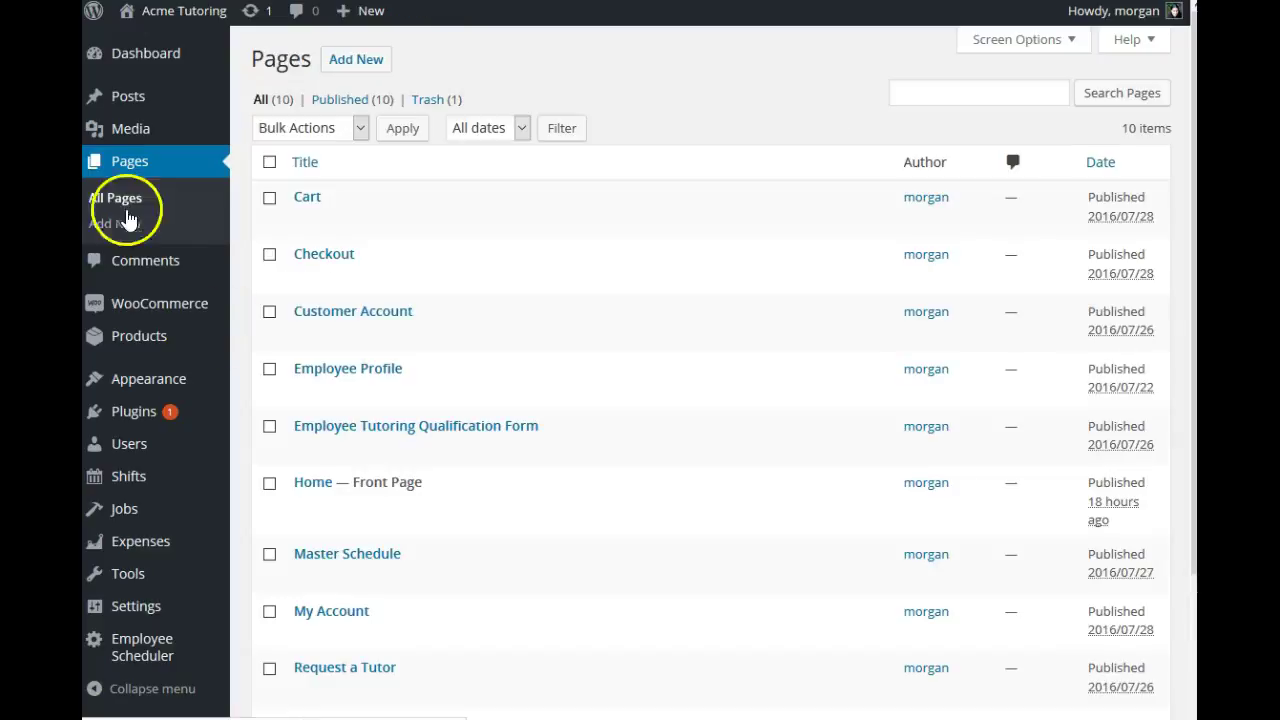
scroll(551, 508, "down", 2)
left_click(302, 585)
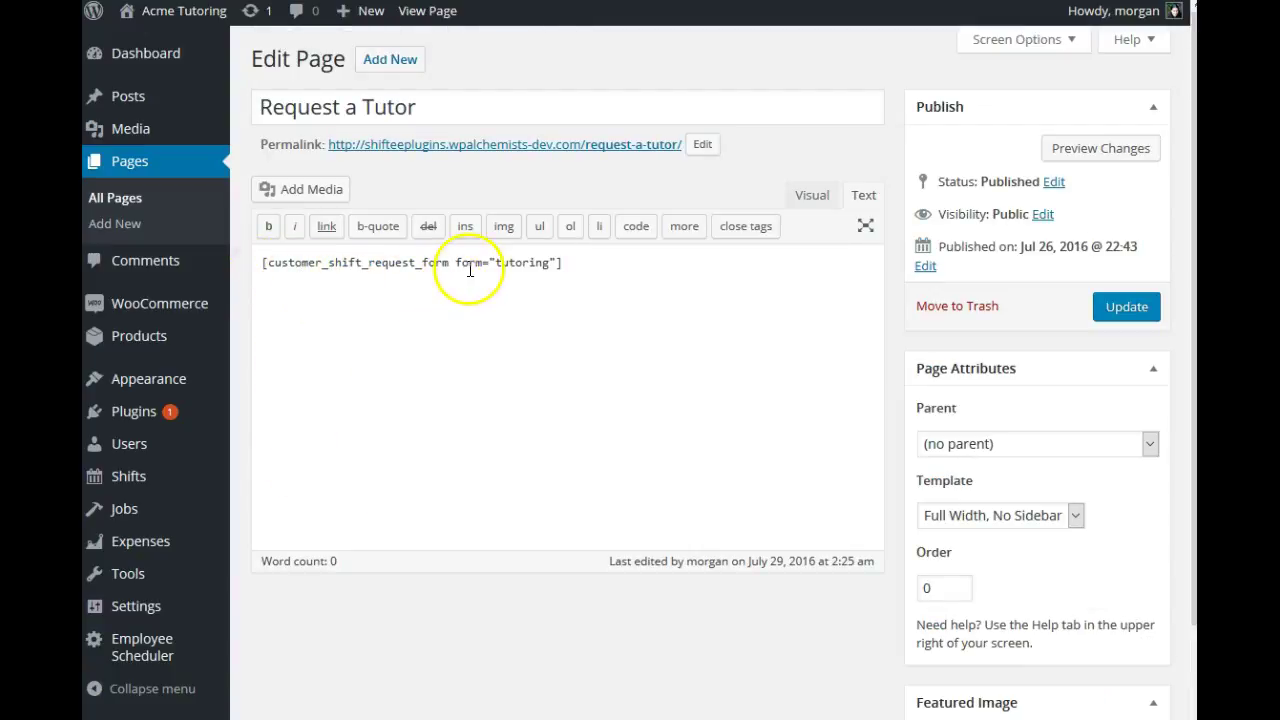
left_click_drag(497, 264, 530, 264)
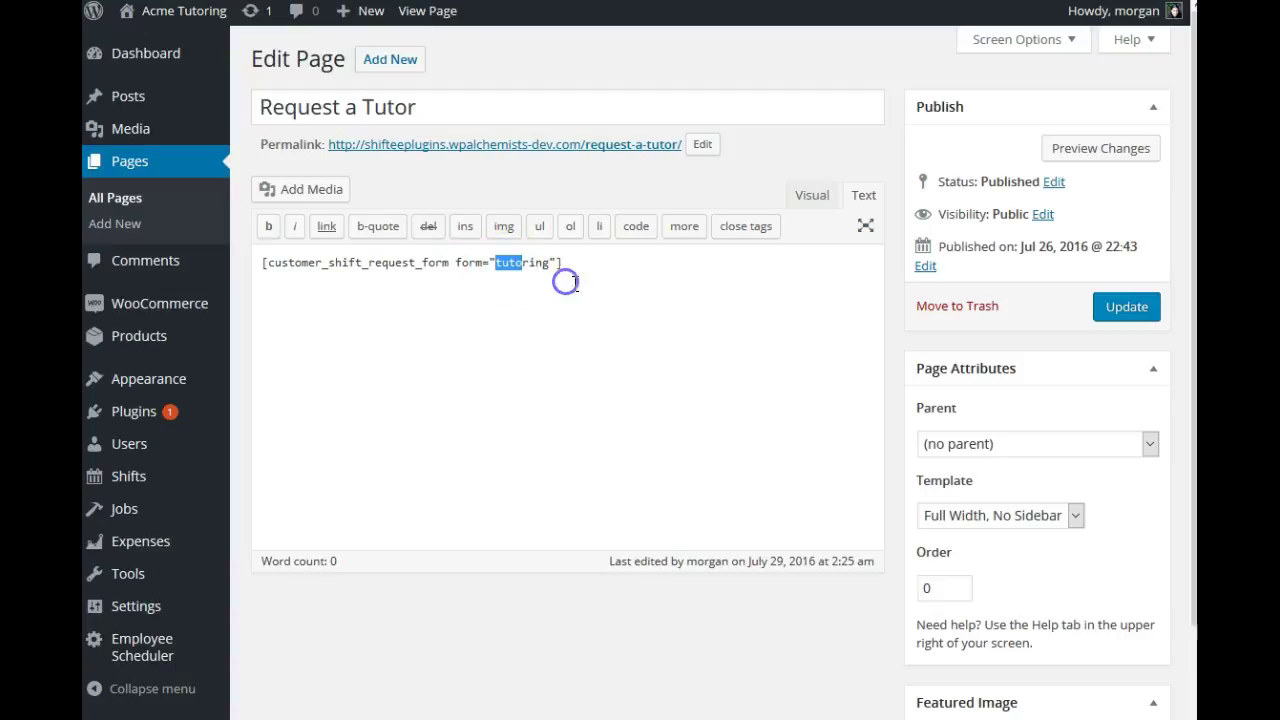
type("tutor")
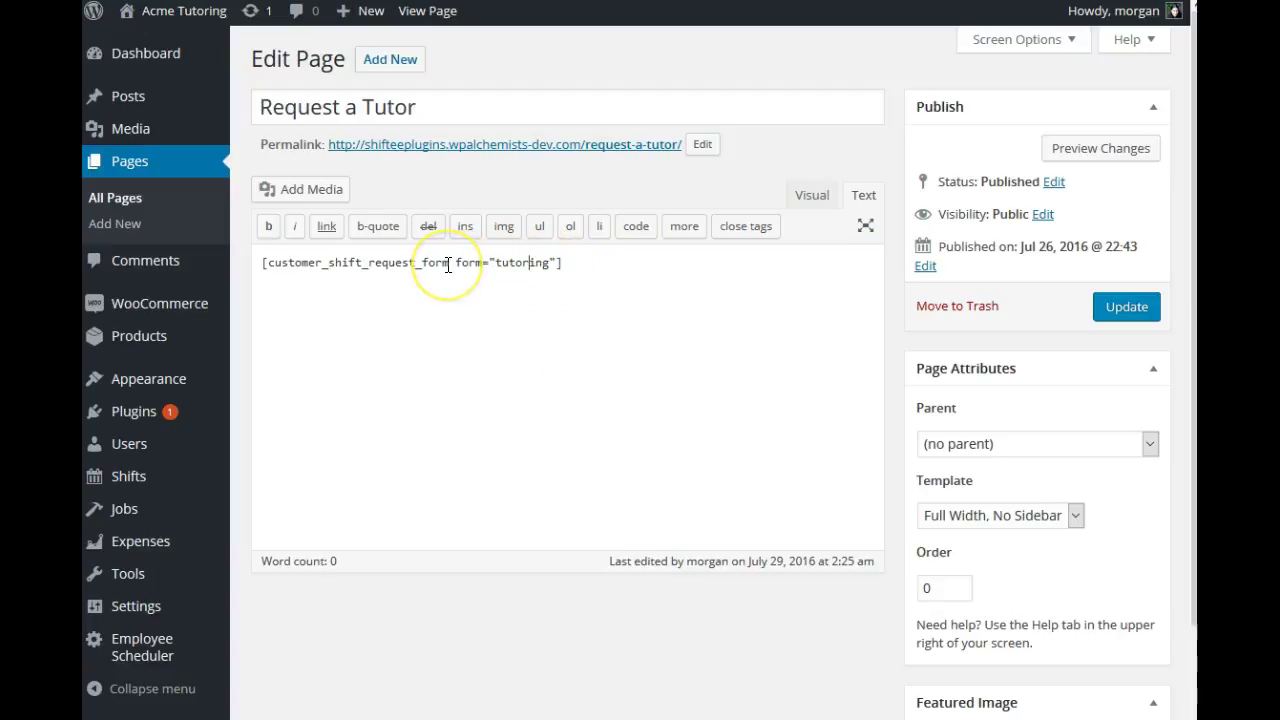
Step: Remove the form="tutoring" attribute from the customer_shift_request_form shortcode, update the page and view the published request form
left_click_drag(450, 264, 555, 267)
key("BackSpace")
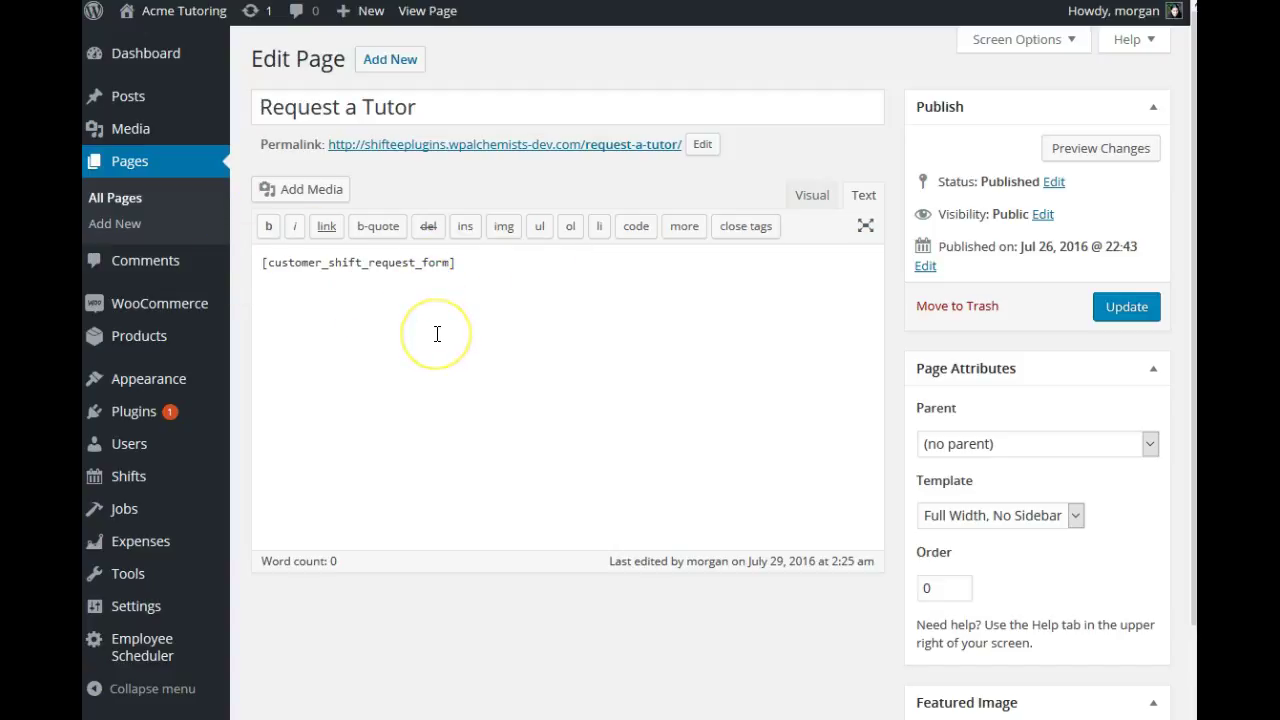
left_click(1127, 309)
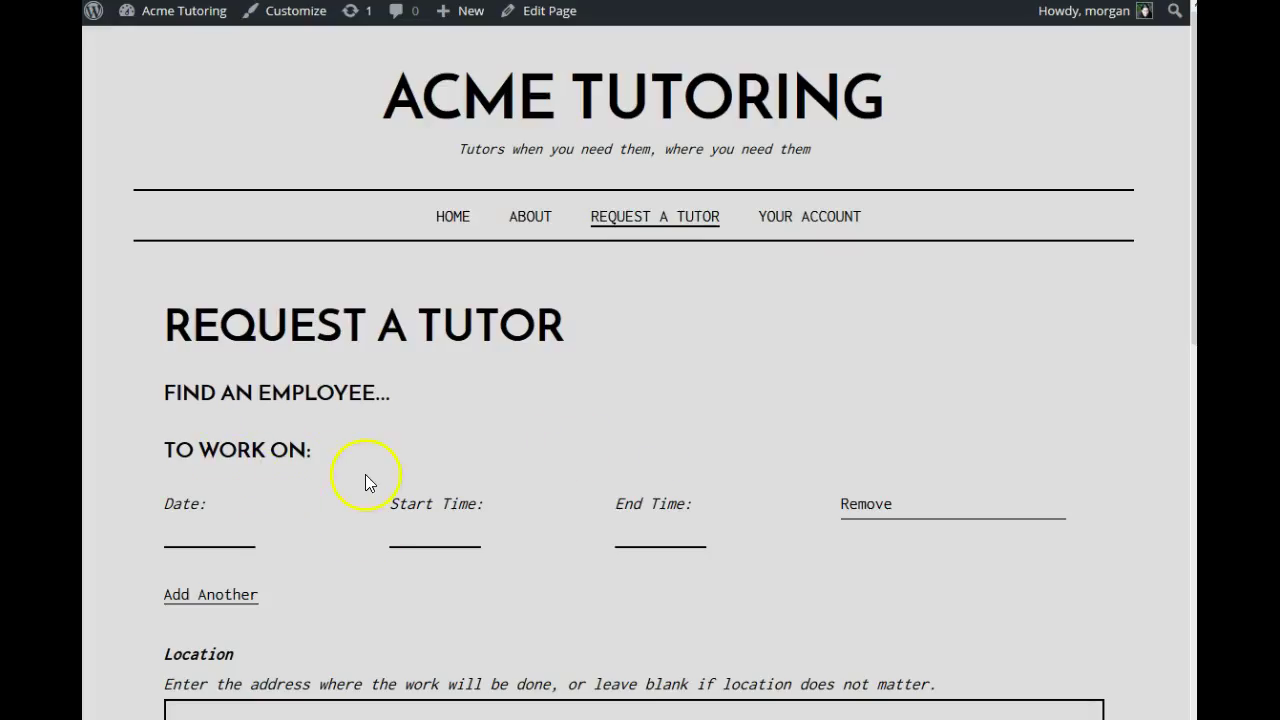
scroll(365, 478, "down", 2)
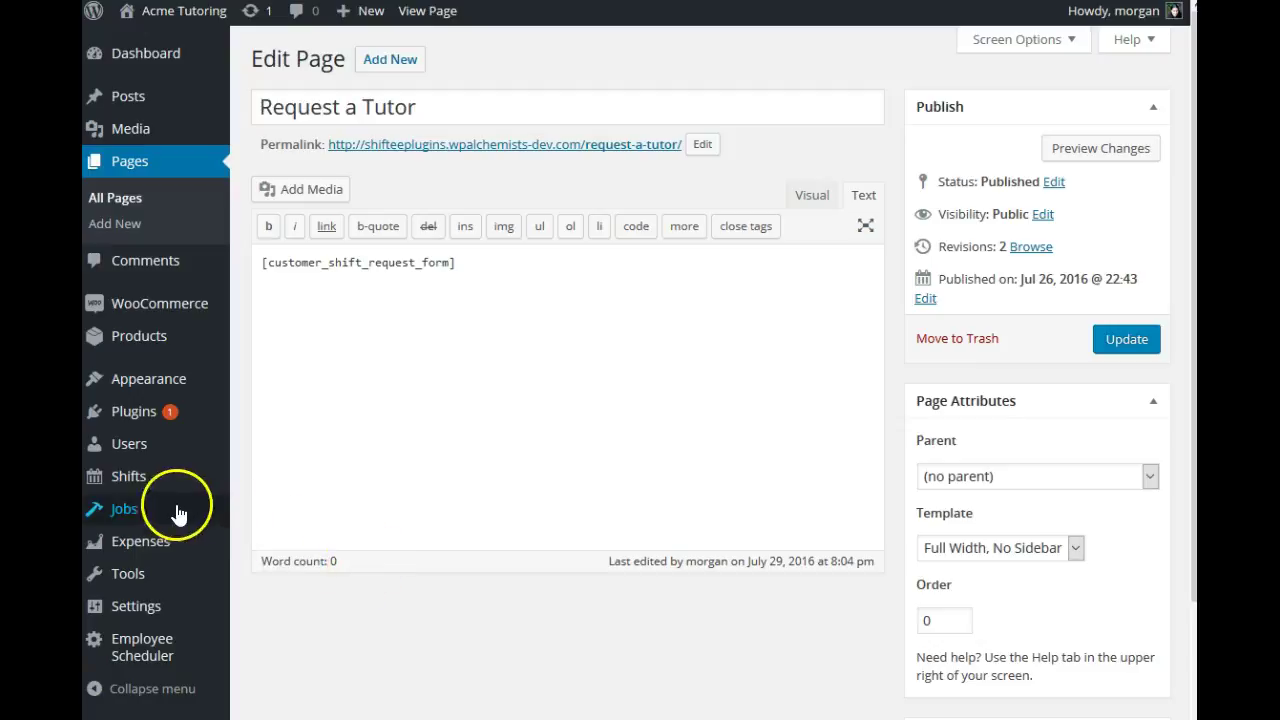
Step: Review the list of all shifts and open the requested shift scheduled for 2016-08-03 for editing
mouse_move(155, 492)
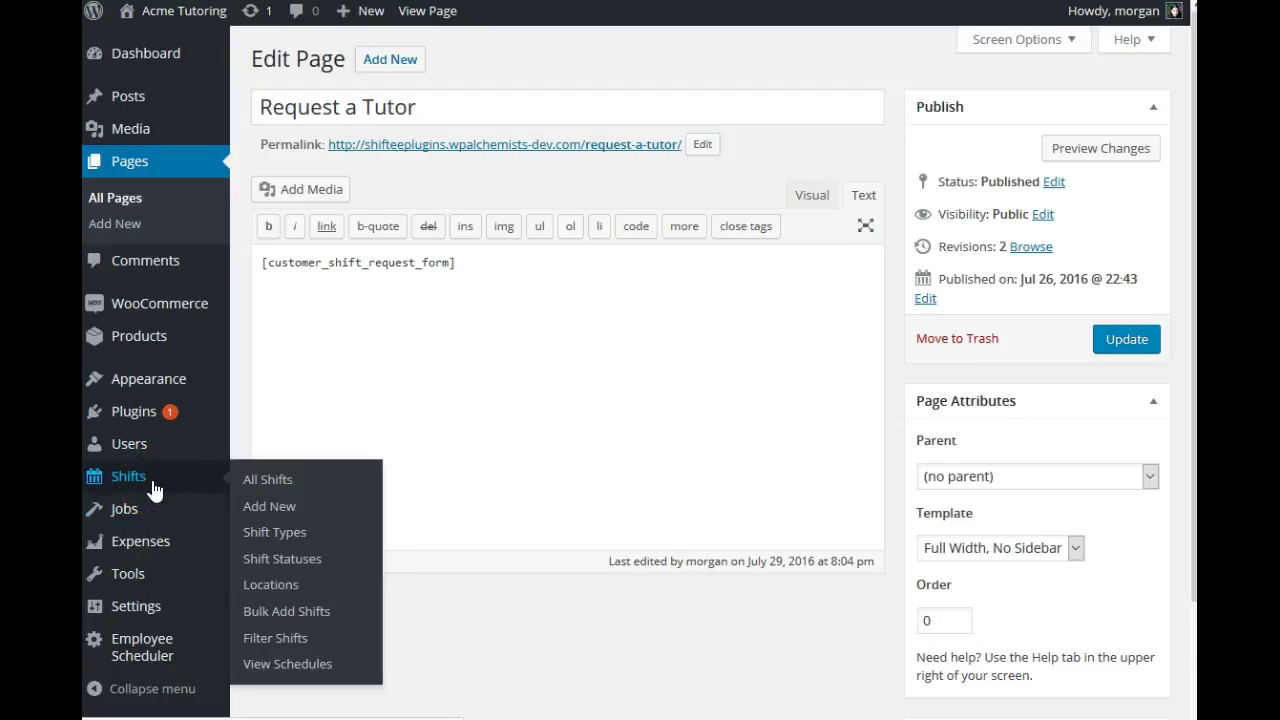
left_click(140, 479)
mouse_move(371, 543)
mouse_move(594, 363)
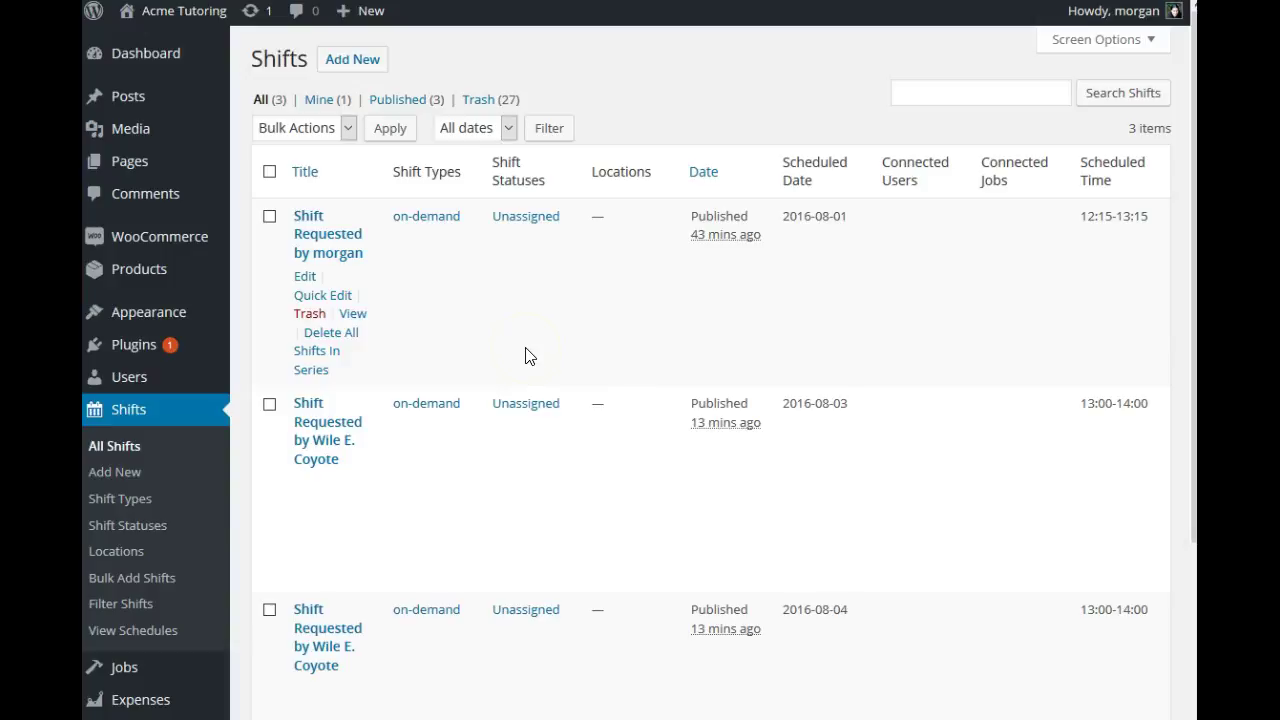
scroll(527, 355, "down", 3)
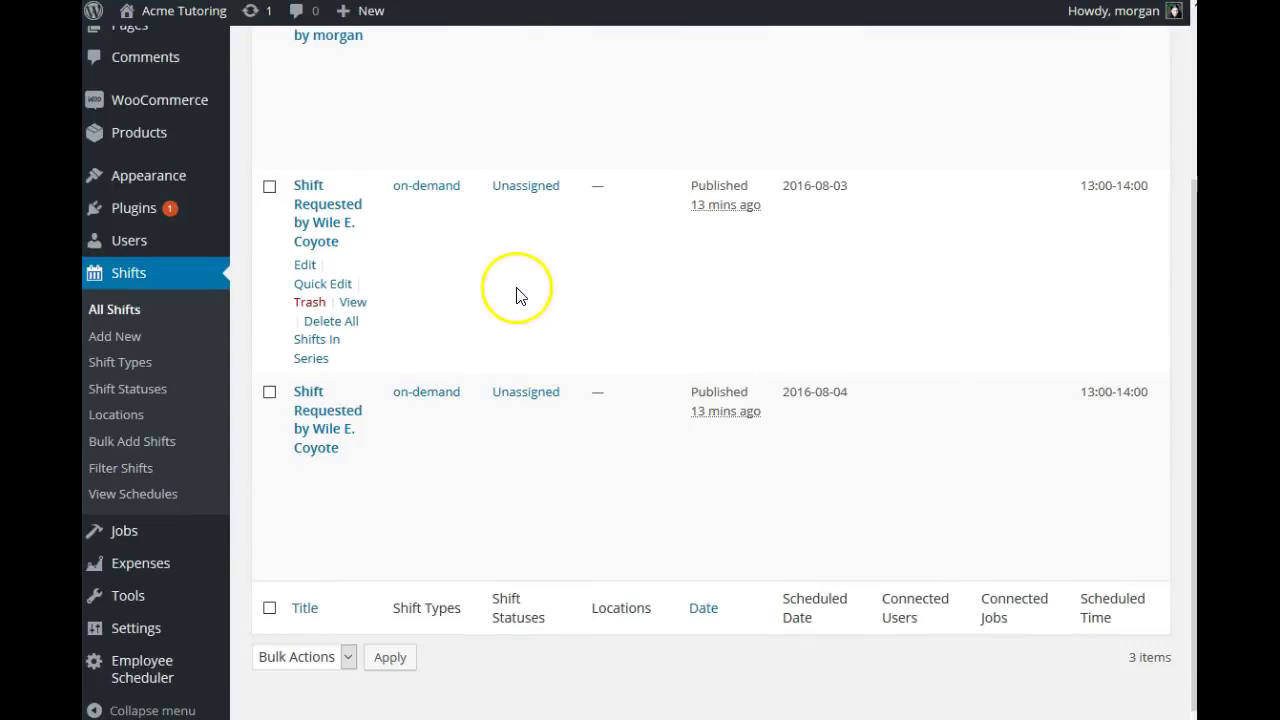
left_click(306, 264)
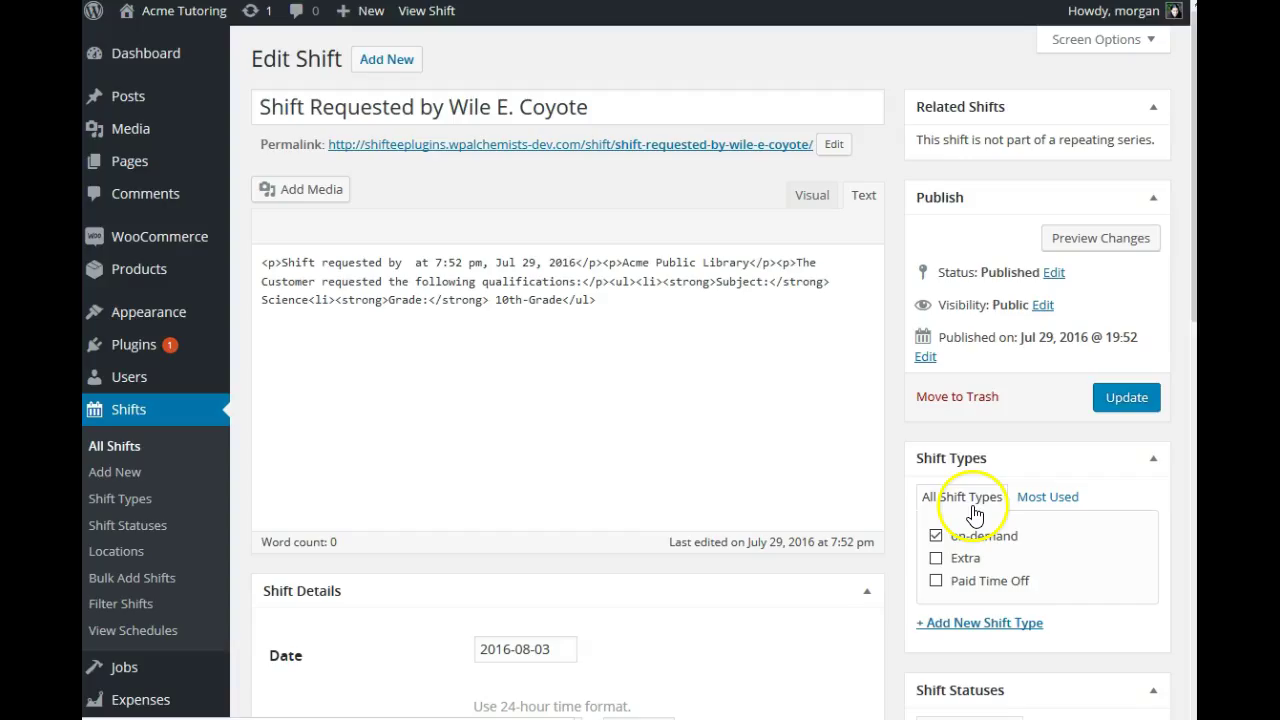
Step: Examine the shift's description in the visual editor, its scheduling details and its invoice order ID
left_click(811, 195)
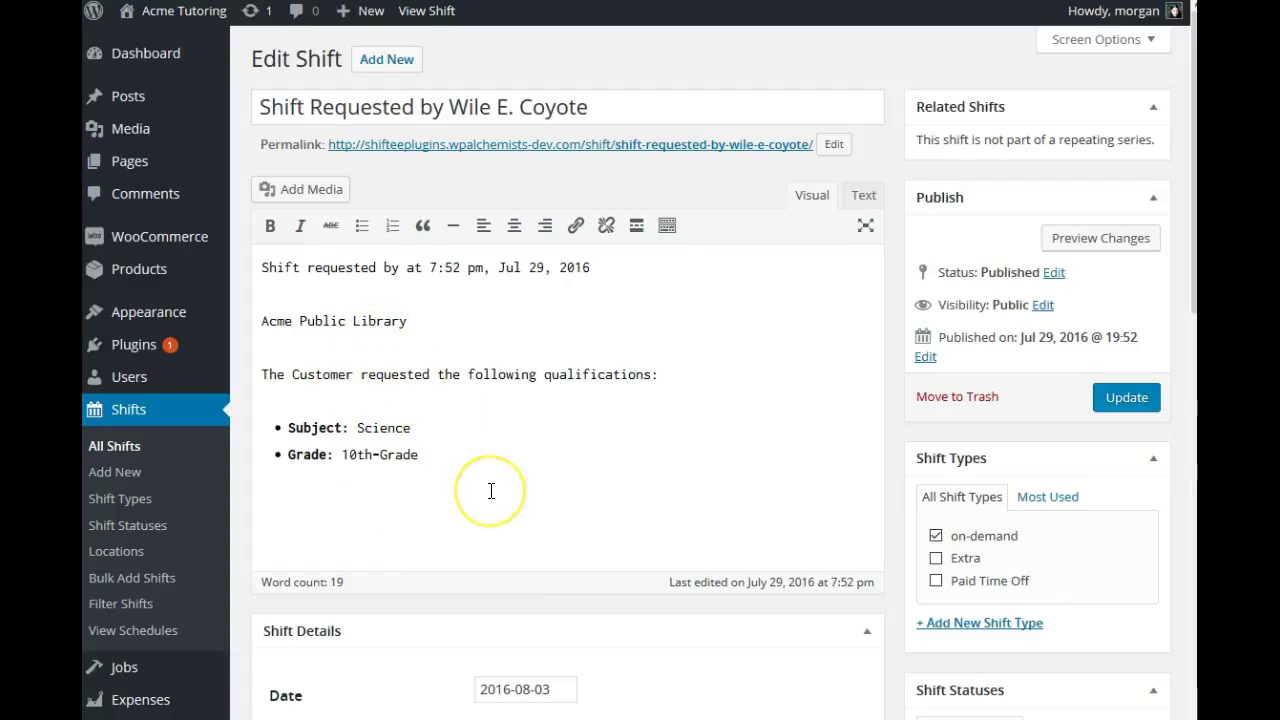
scroll(666, 555, "down", 3)
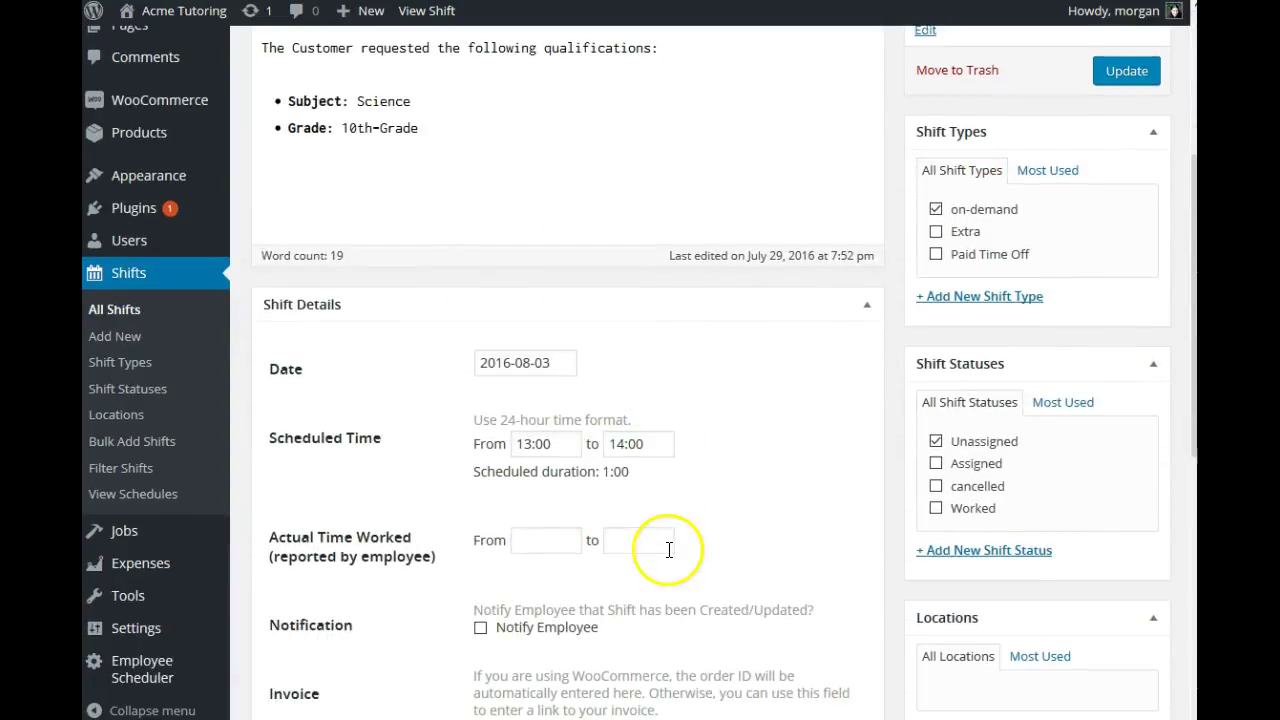
scroll(760, 543, "down", 3)
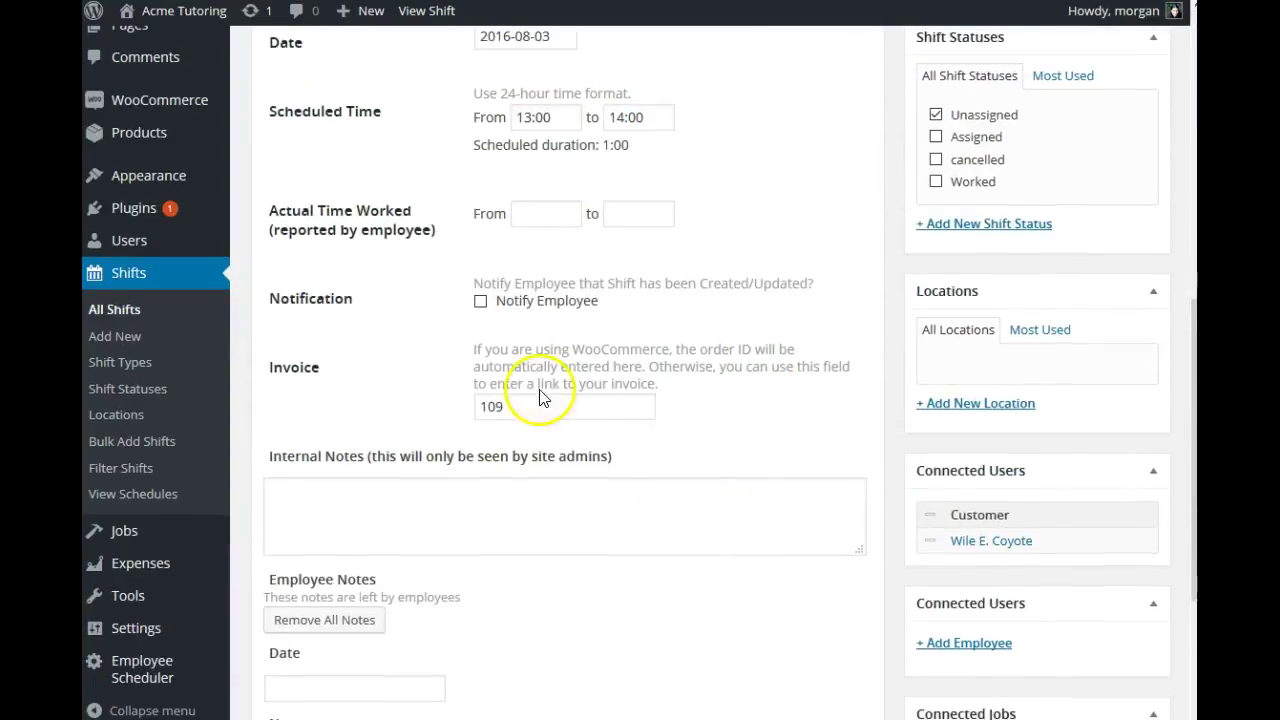
left_click_drag(520, 407, 472, 404)
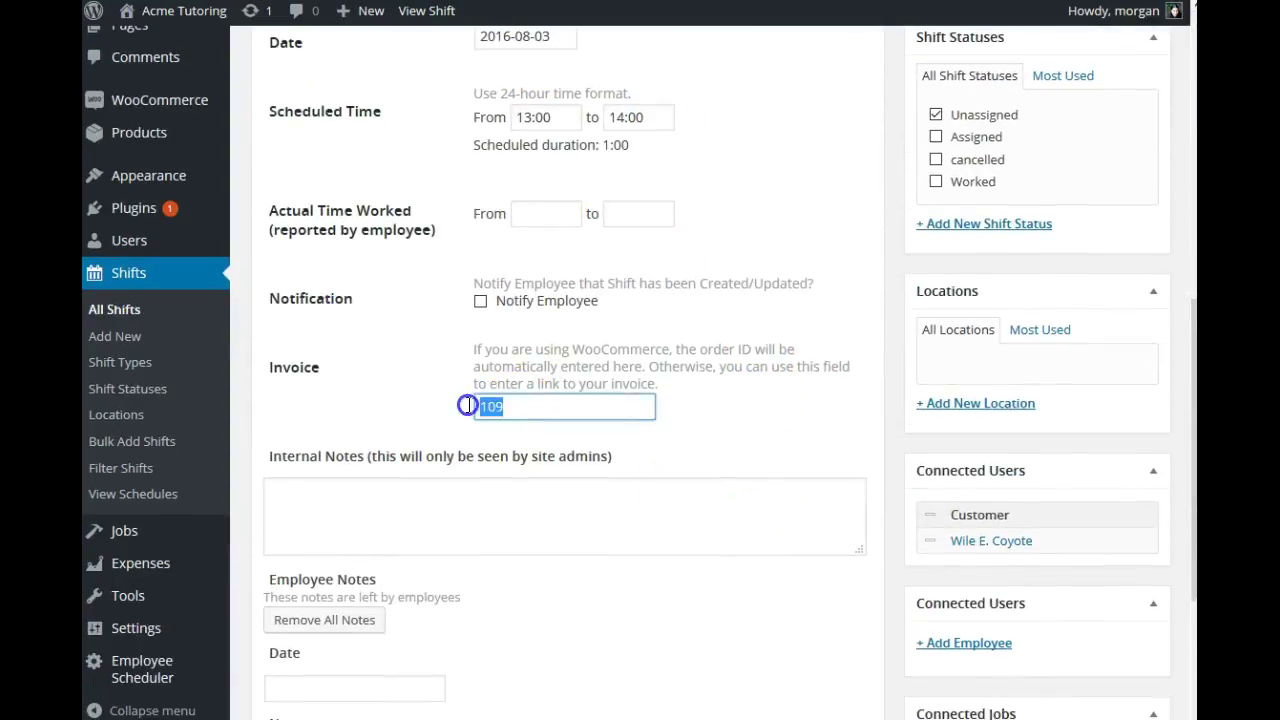
left_click(557, 411)
left_click_drag(510, 408, 481, 405)
left_click(513, 407)
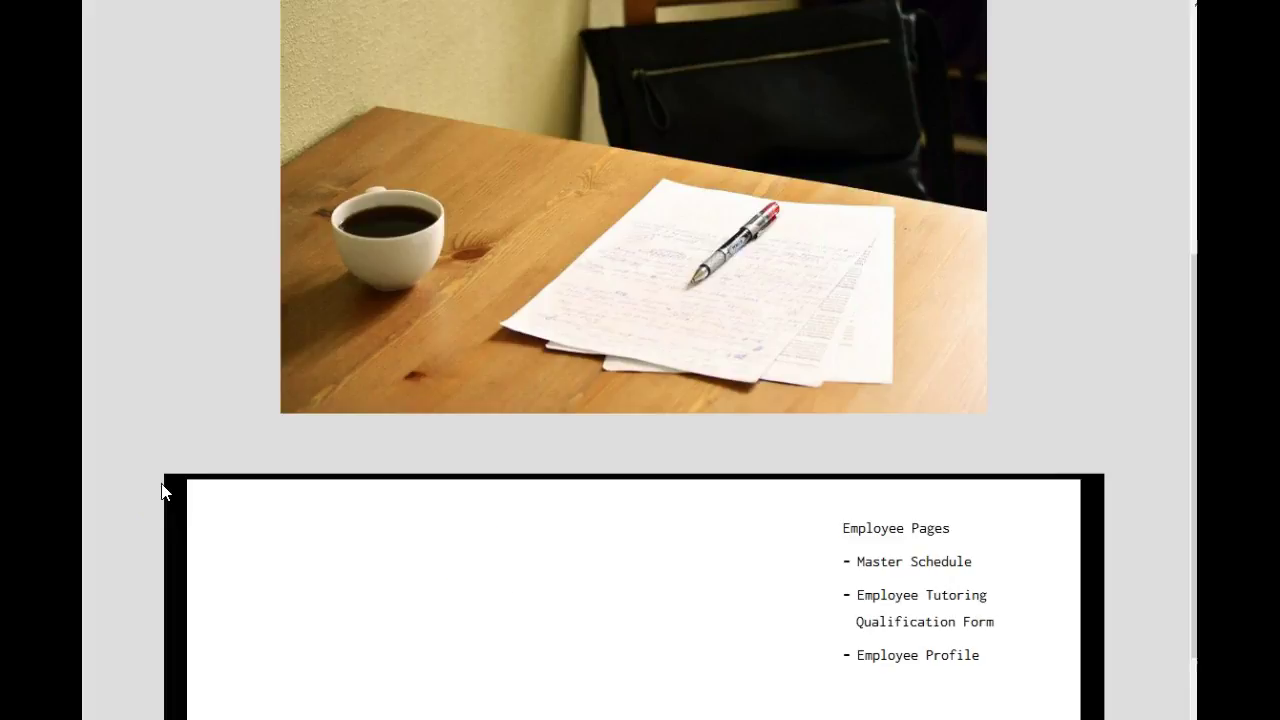
Step: On the Employee Tutoring Qualification Form, clear French, SAT Prep, 8th Grade and 9th Grade, and submit the form
left_click(871, 622)
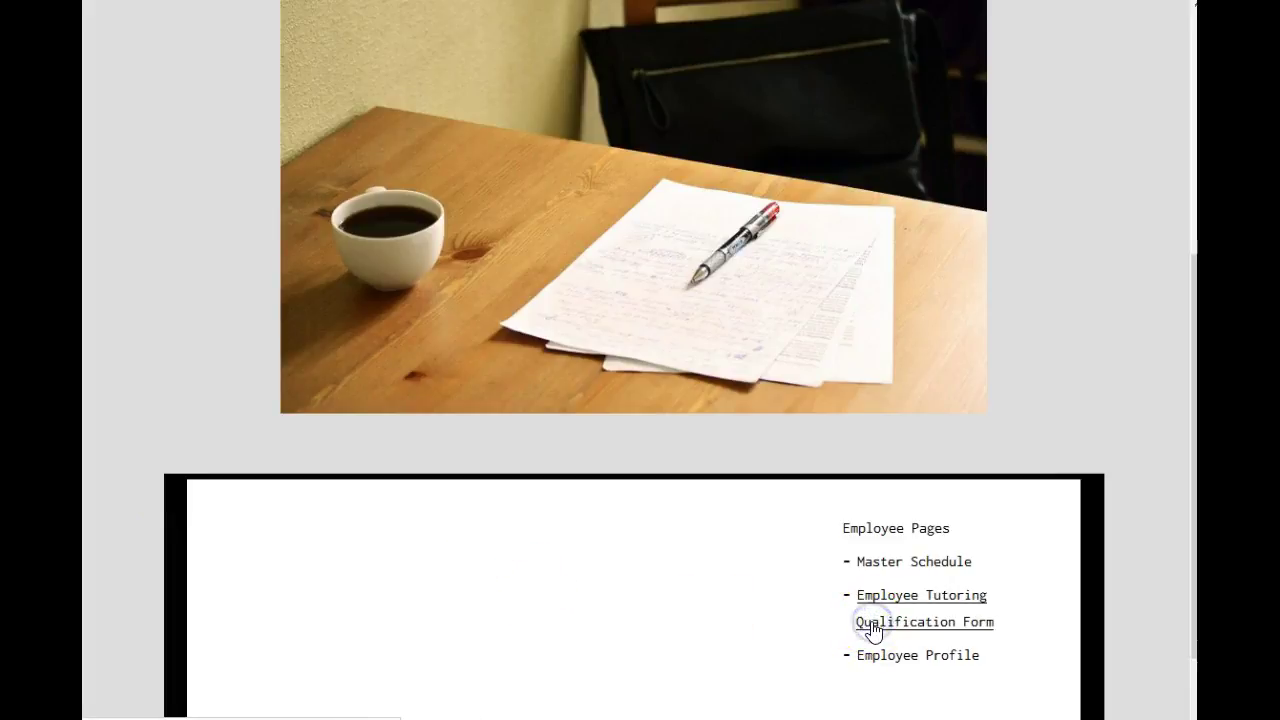
scroll(698, 543, "down", 2)
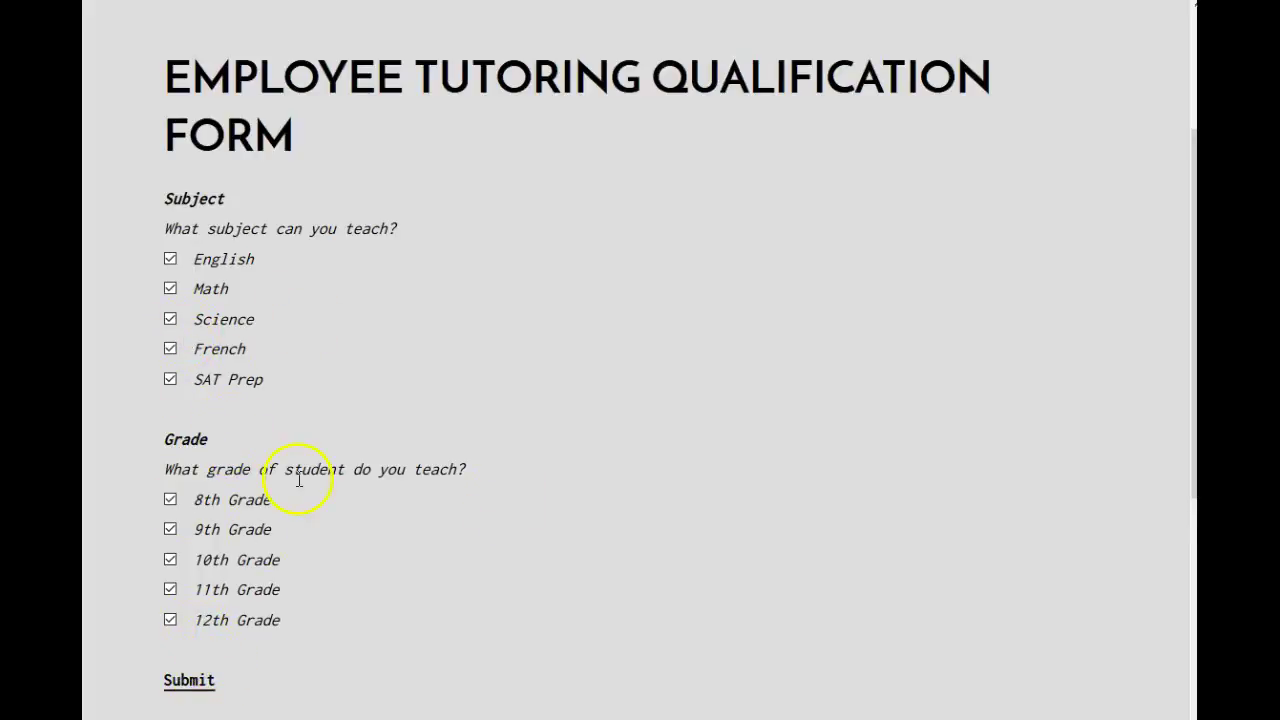
left_click(170, 380)
left_click(170, 349)
left_click(172, 499)
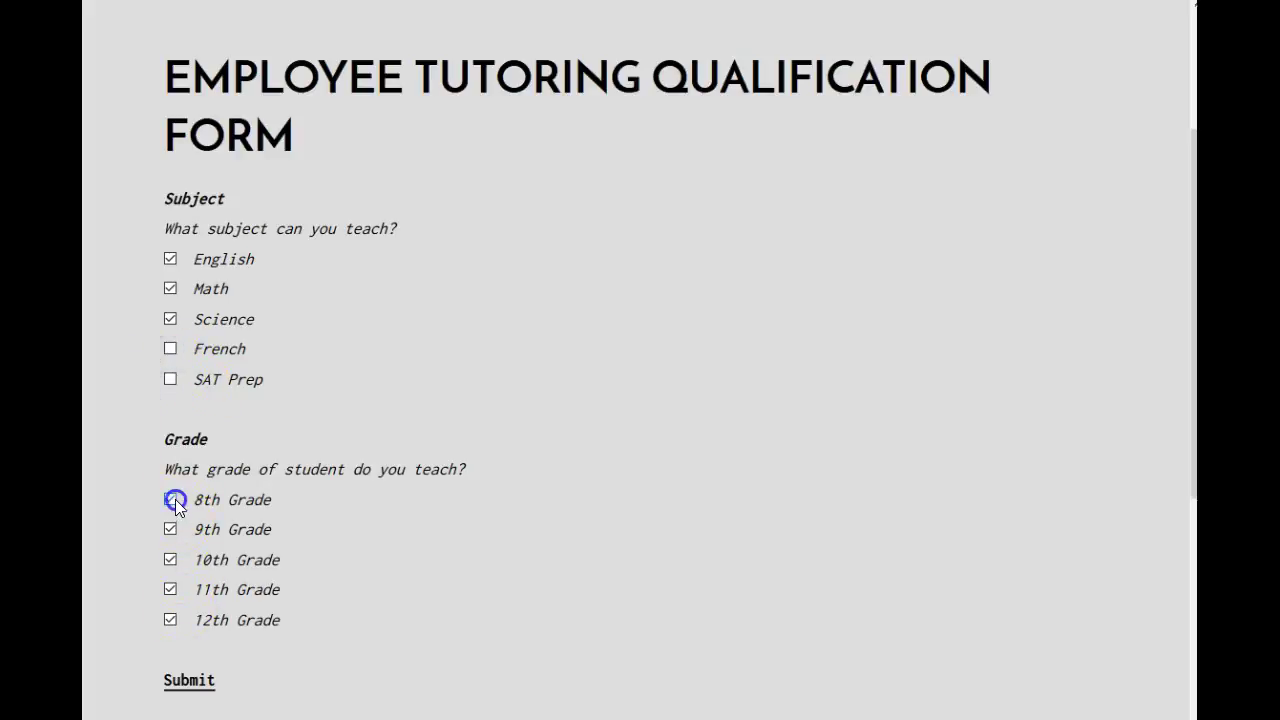
left_click(170, 529)
scroll(270, 578, "down", 1)
left_click(193, 569)
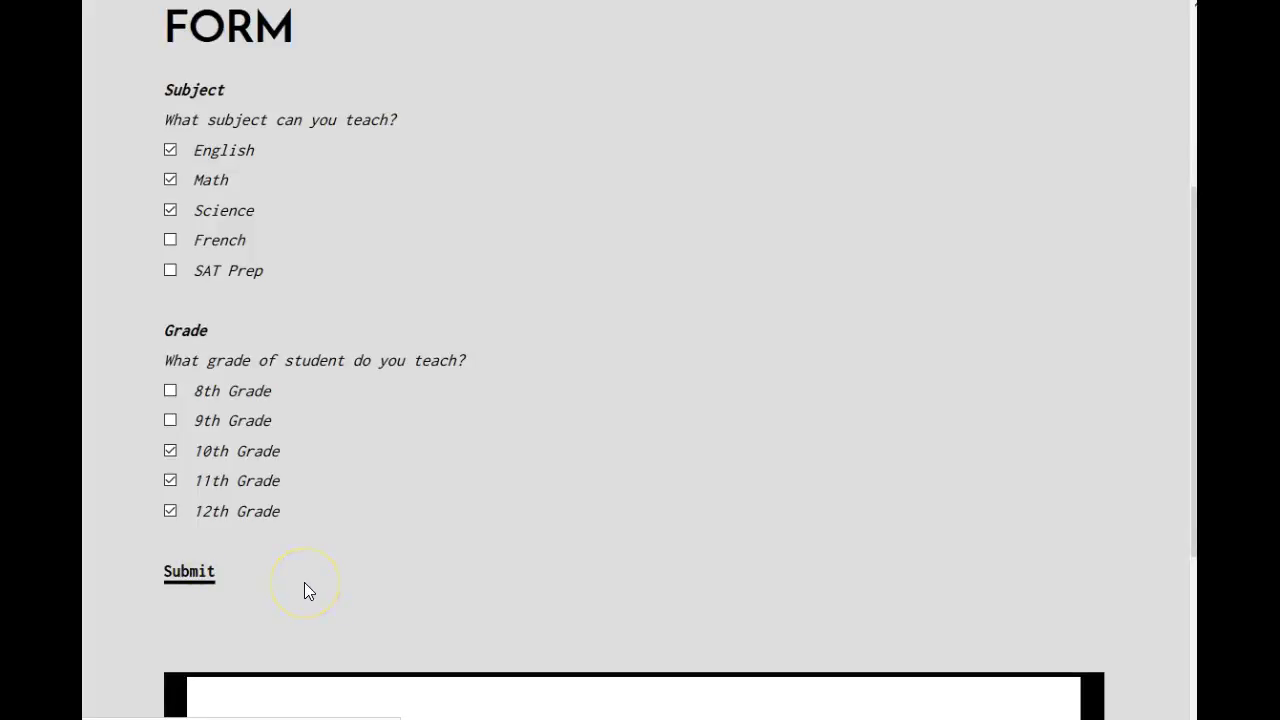
Step: Open the Employee Profile page and review its schedule conflicts, contact information and weekday availability
scroll(304, 582, "down", 2)
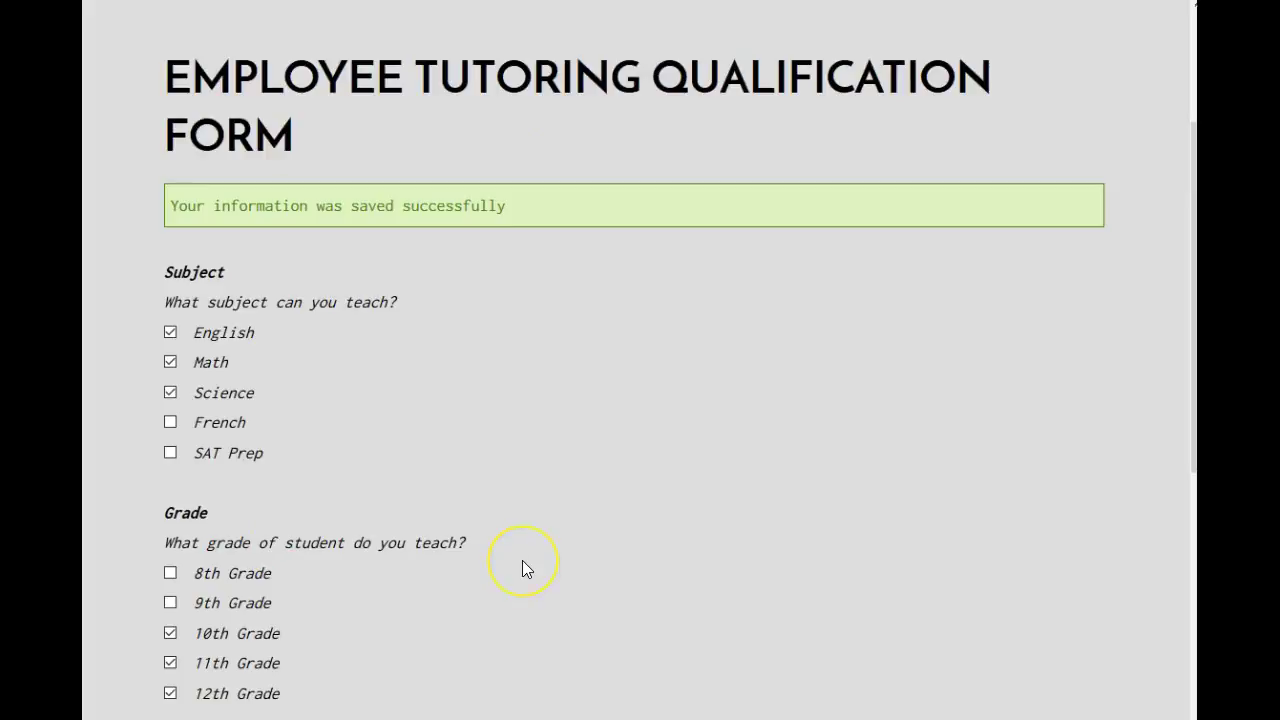
scroll(522, 570, "down", 4)
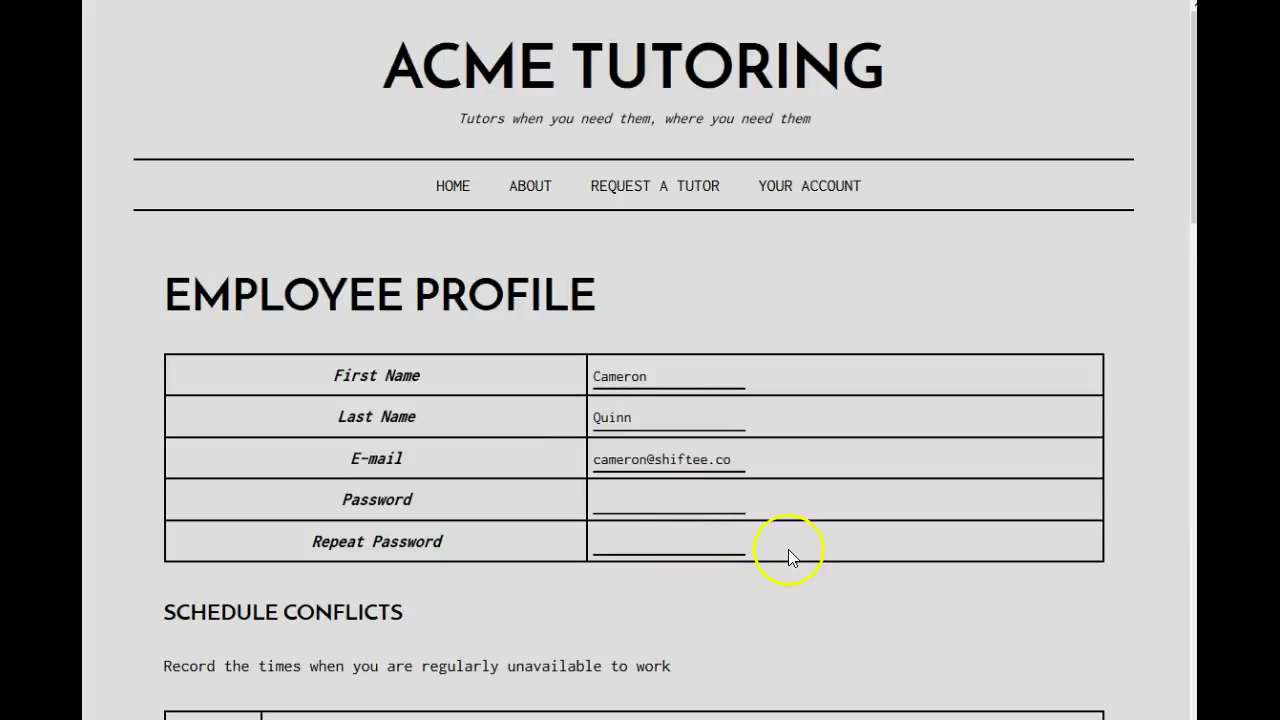
scroll(788, 550, "down", 2)
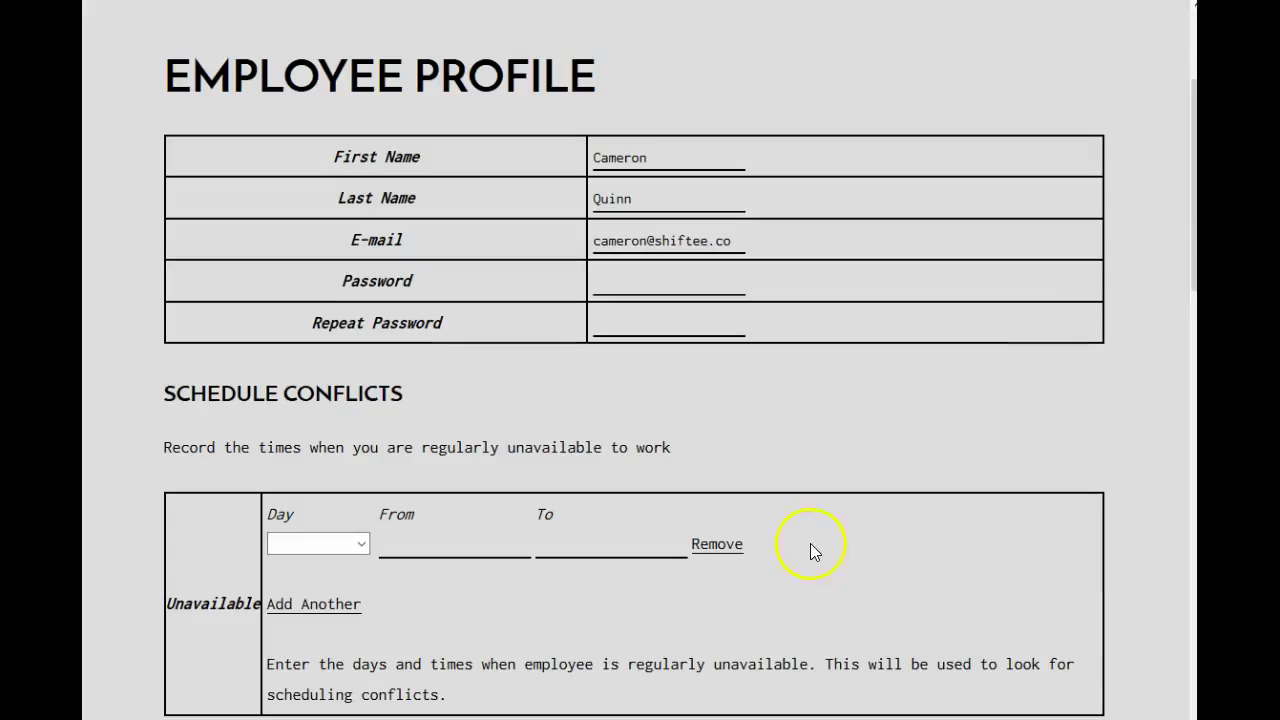
scroll(810, 551, "down", 2)
scroll(927, 520, "down", 1)
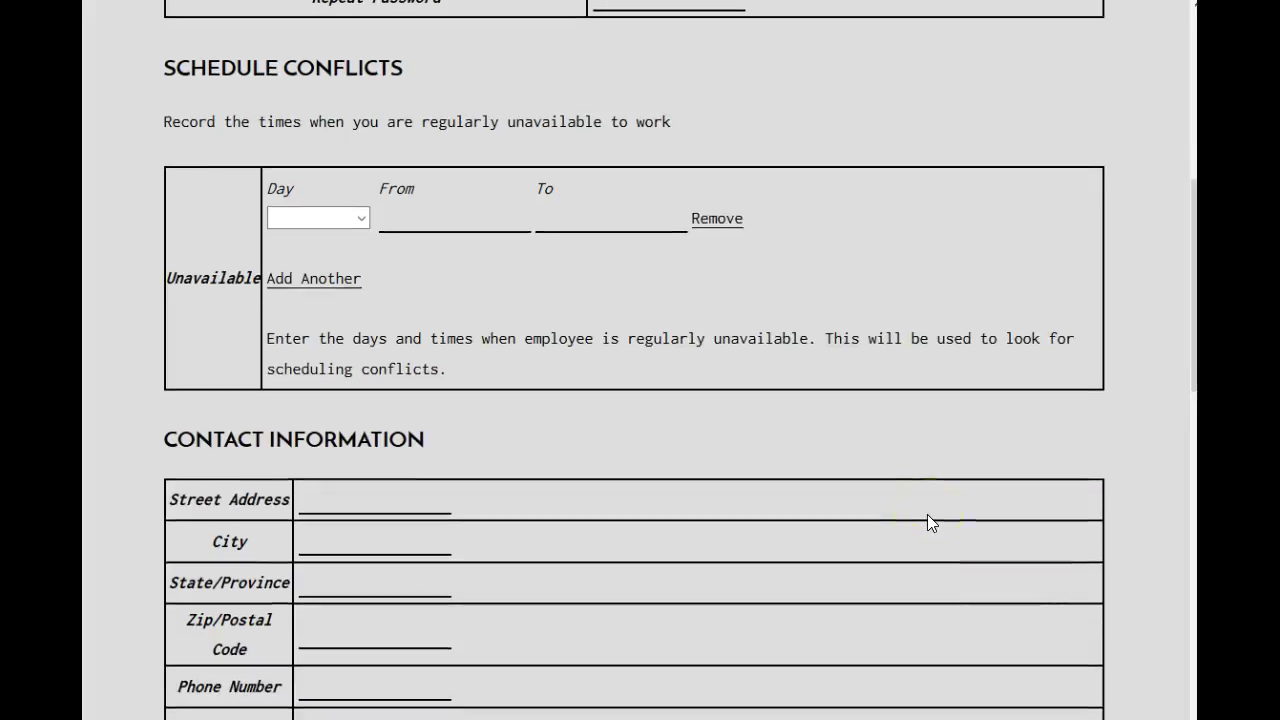
scroll(928, 515, "down", 5)
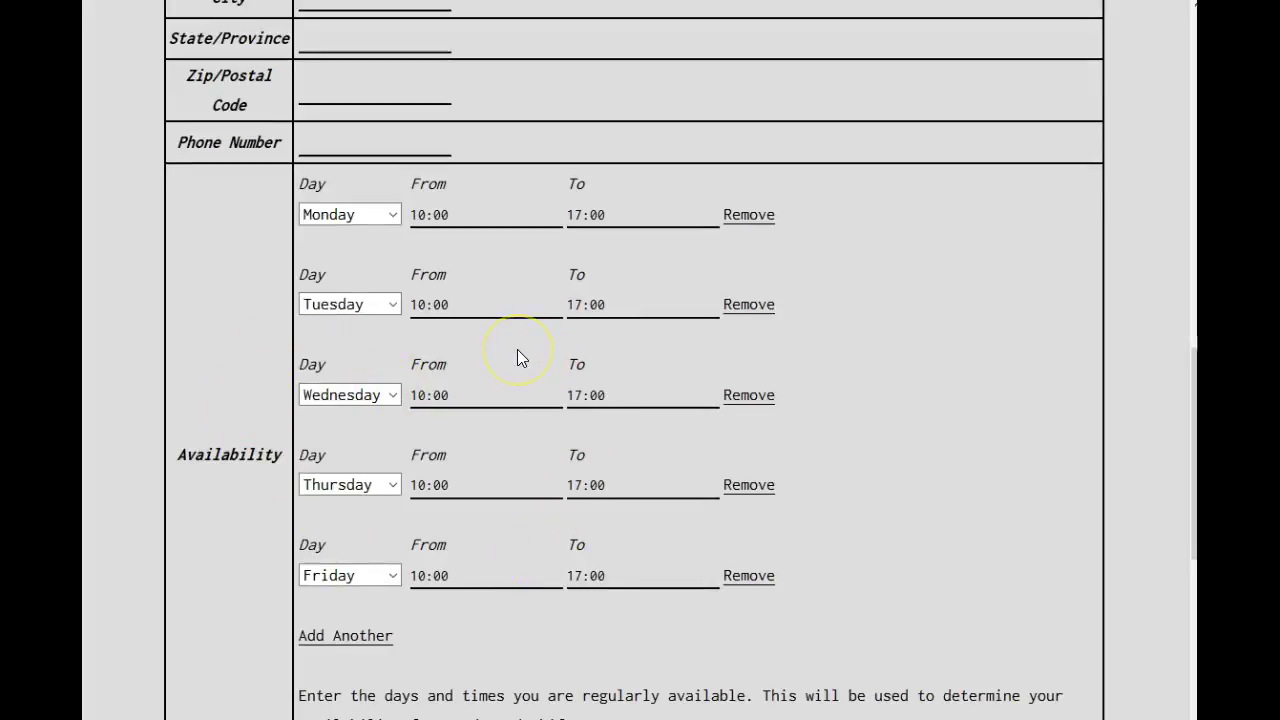
scroll(660, 360, "down", 1)
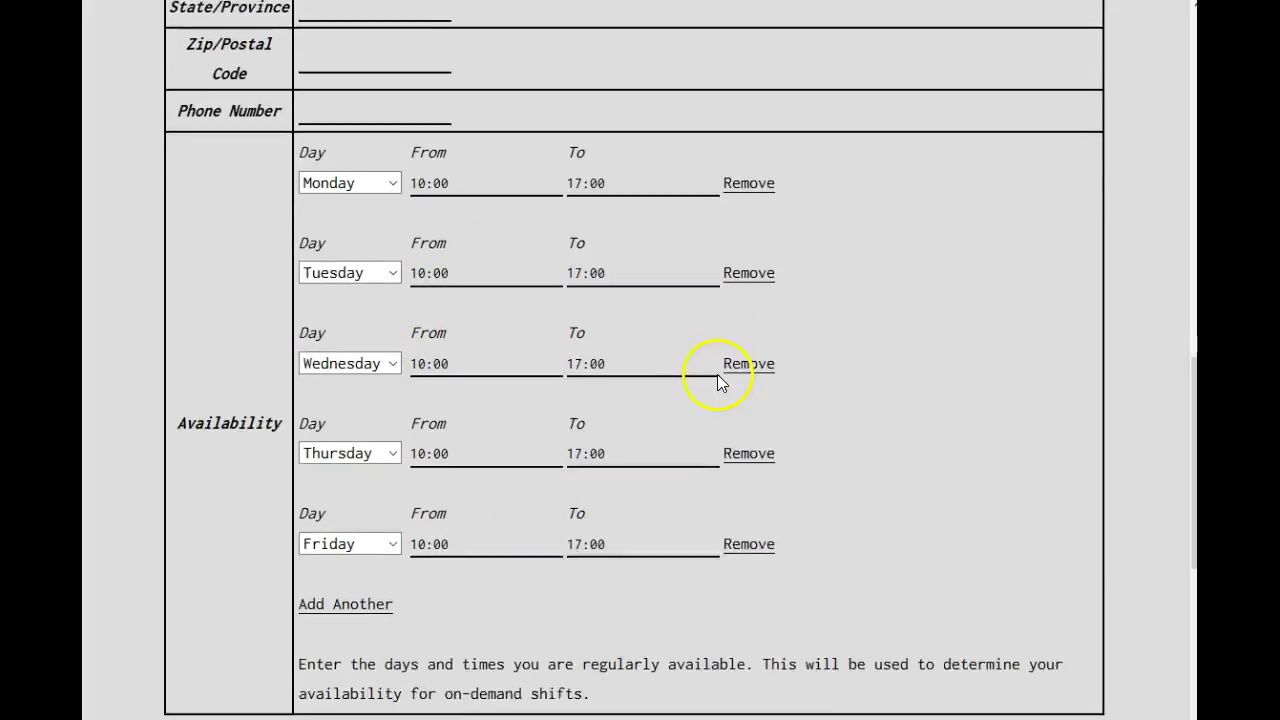
scroll(455, 172, "down", 1)
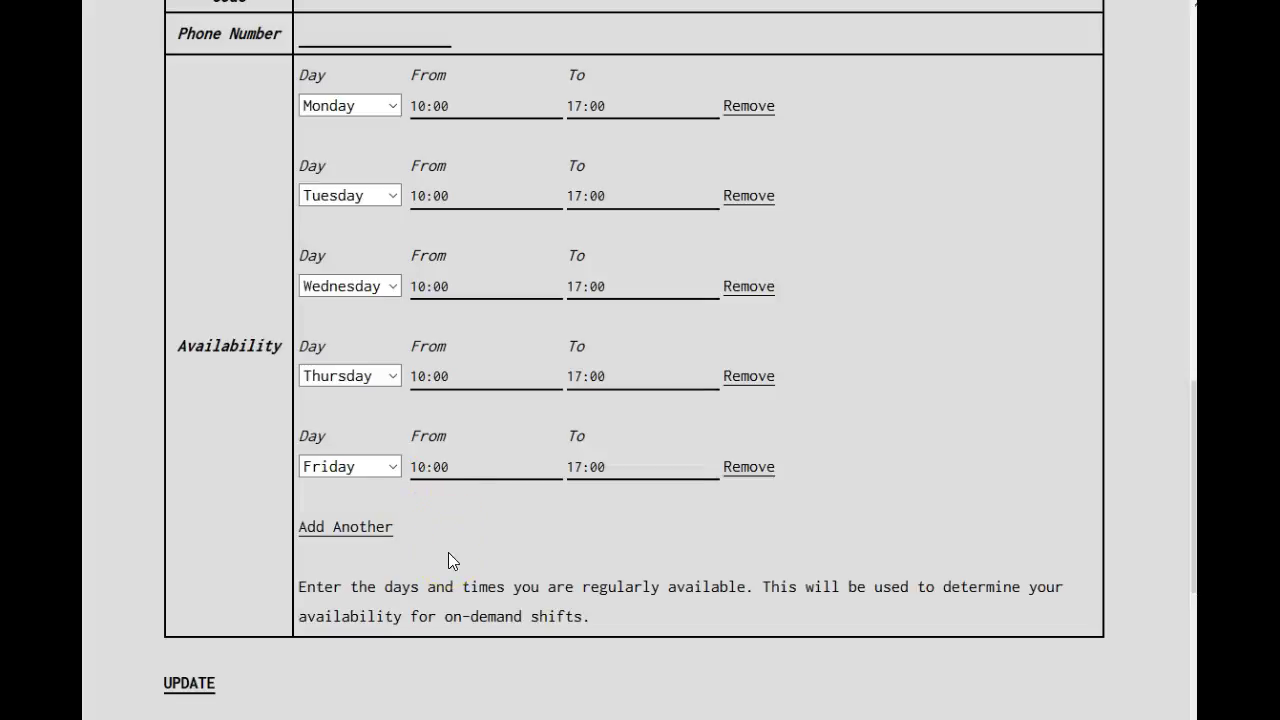
Step: Open the Master Schedule page and show the schedule for August 1 through August 7, 2016
scroll(448, 552, "down", 3)
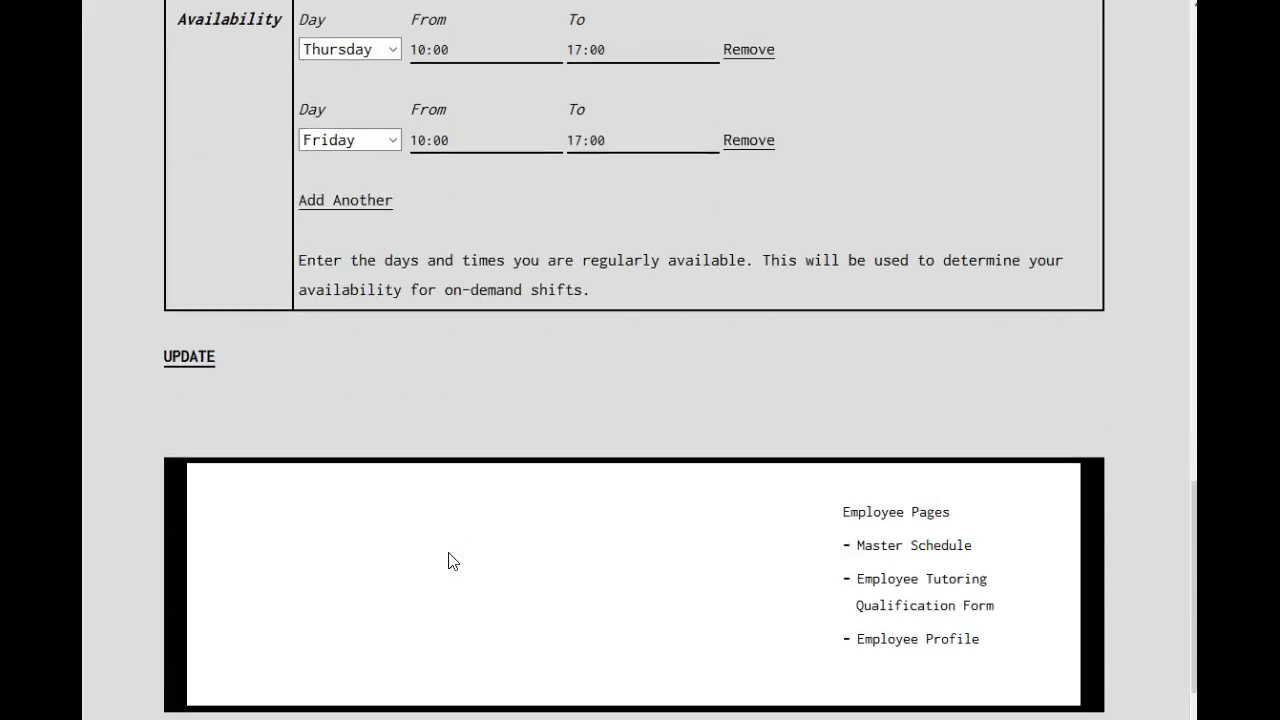
left_click(858, 546)
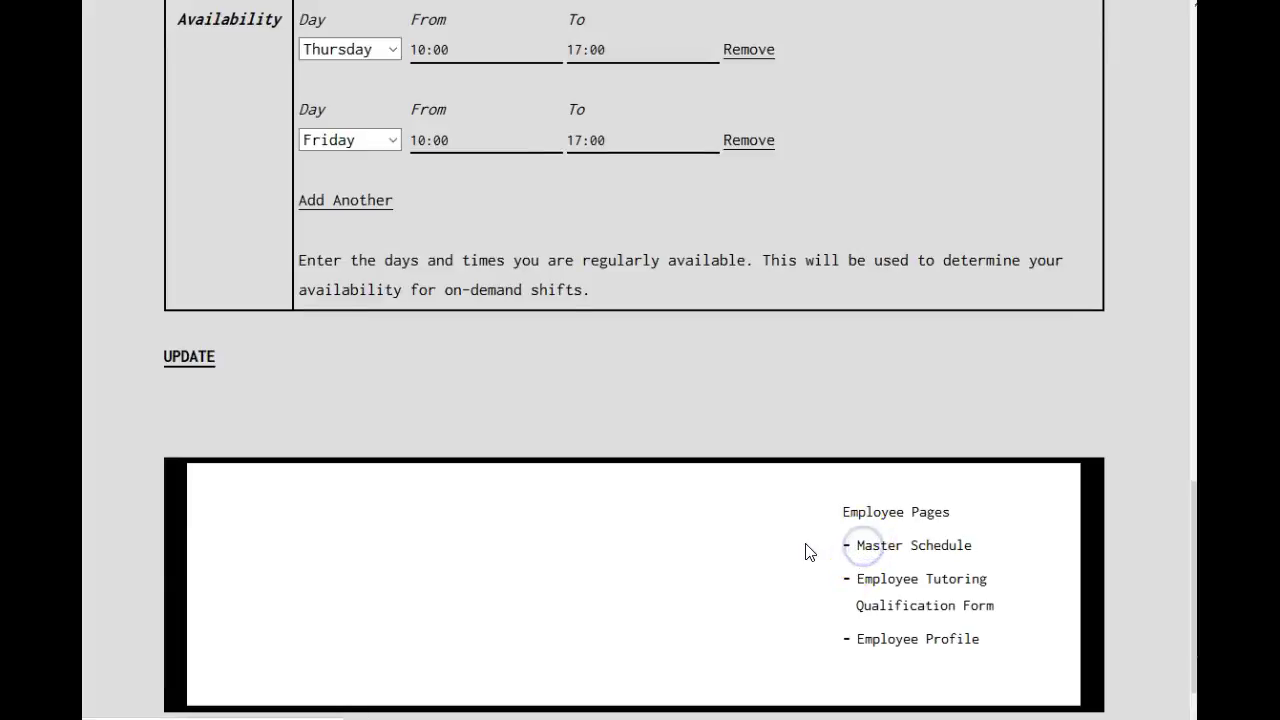
left_click(940, 423)
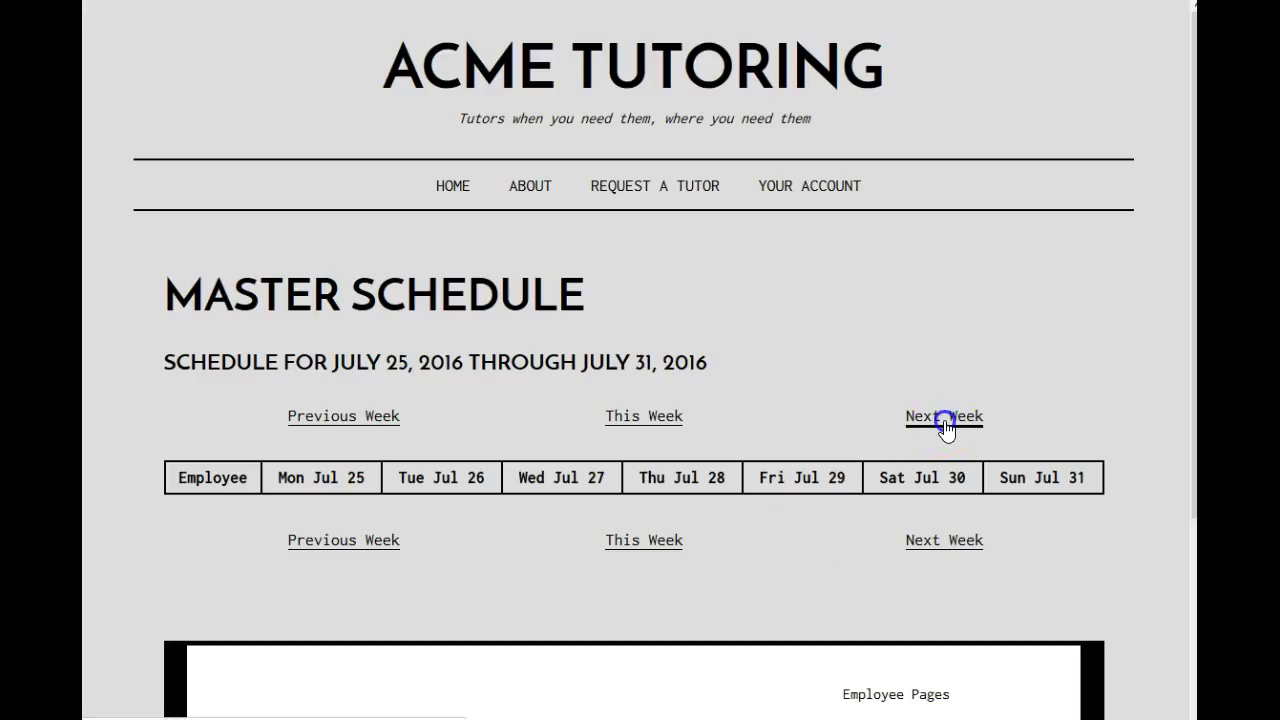
scroll(893, 460, "down", 2)
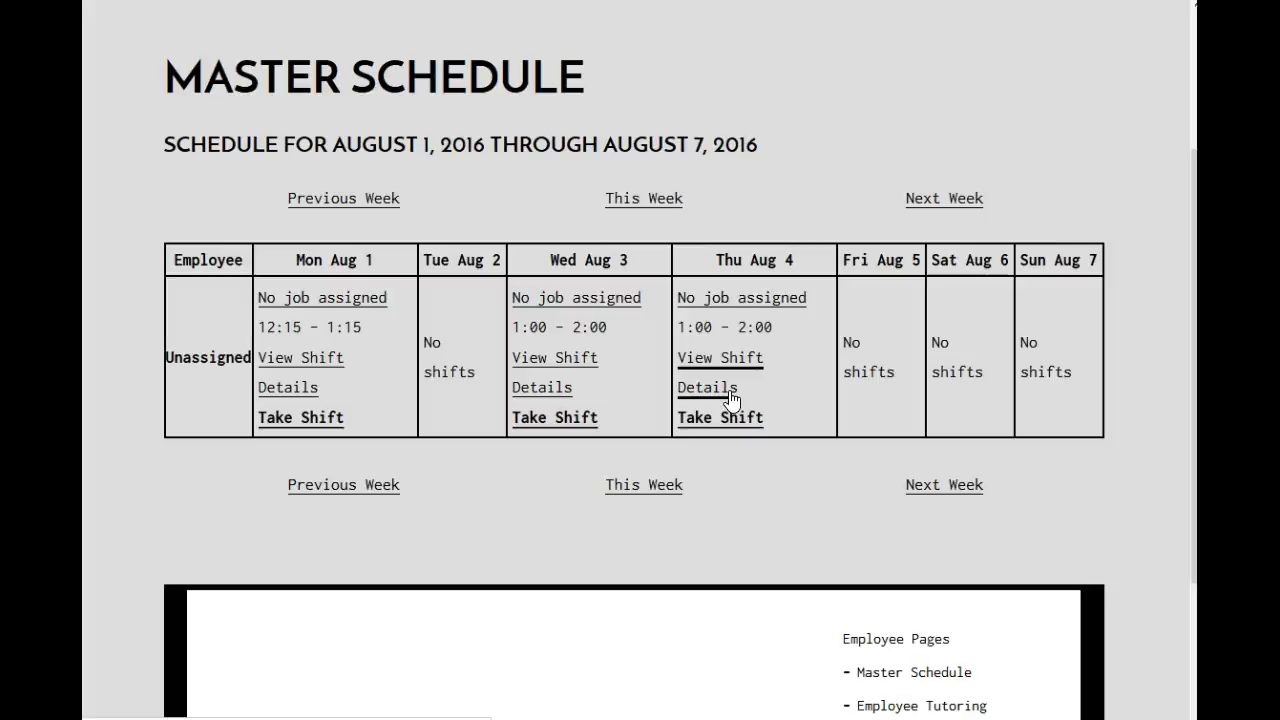
Step: Open the unassigned Monday, August 1 shift and review its requested qualifications, time, type and status
left_click(316, 368)
left_click(643, 414)
scroll(679, 452, "down", 1)
scroll(679, 453, "down", 2)
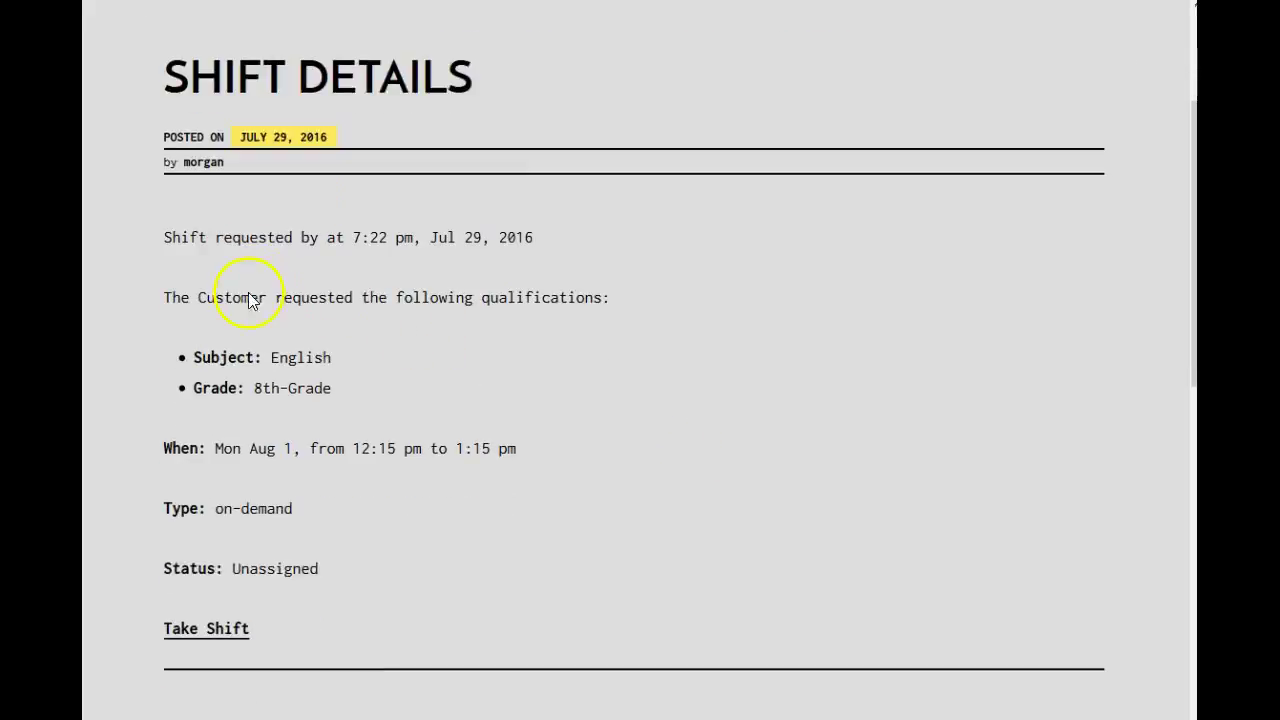
left_click_drag(200, 300, 346, 323)
left_click(414, 311)
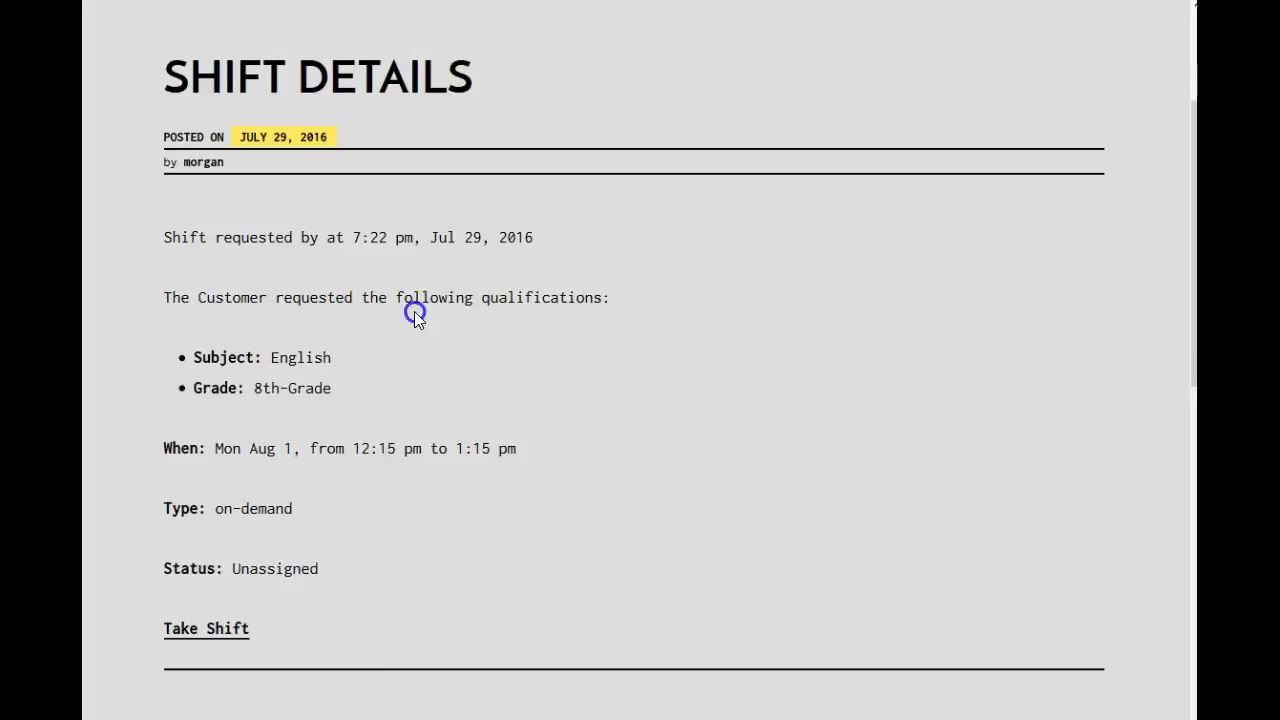
scroll(425, 380, "down", 1)
scroll(425, 382, "down", 2)
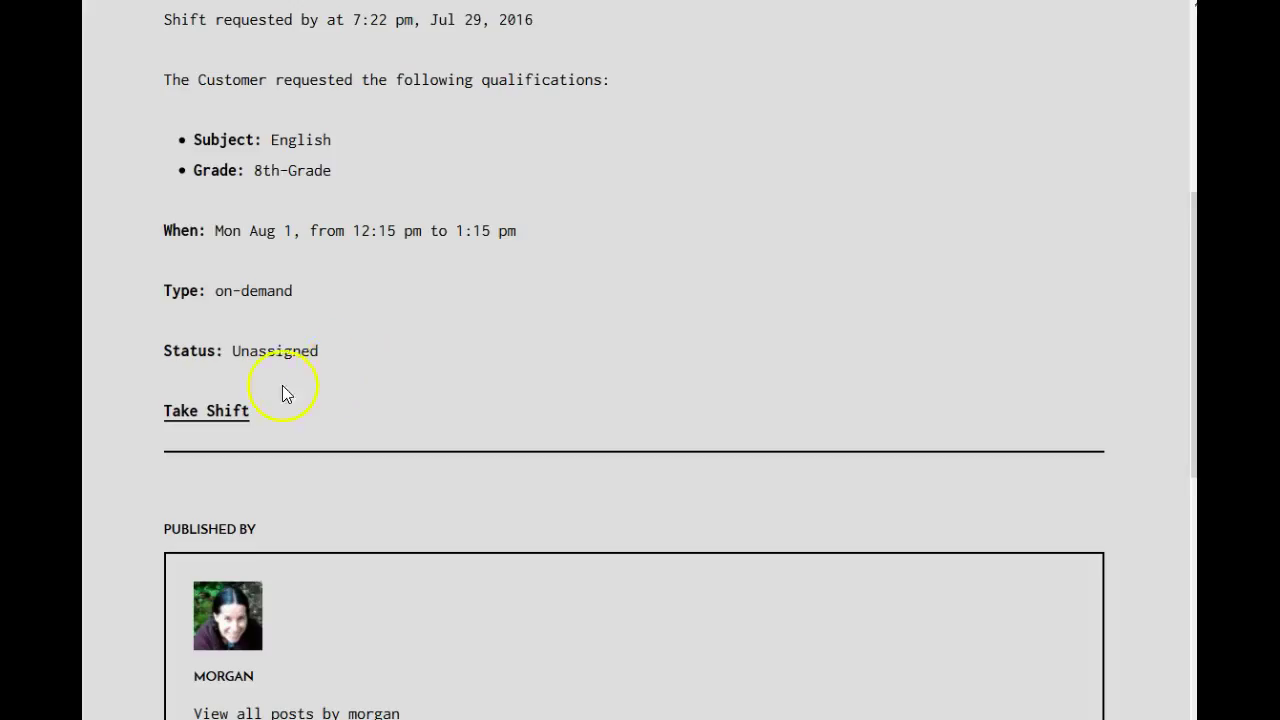
Step: Take the unassigned Monday, August 1 shift and check the employee assigned to it in the shift details
scroll(235, 450, "up", 2)
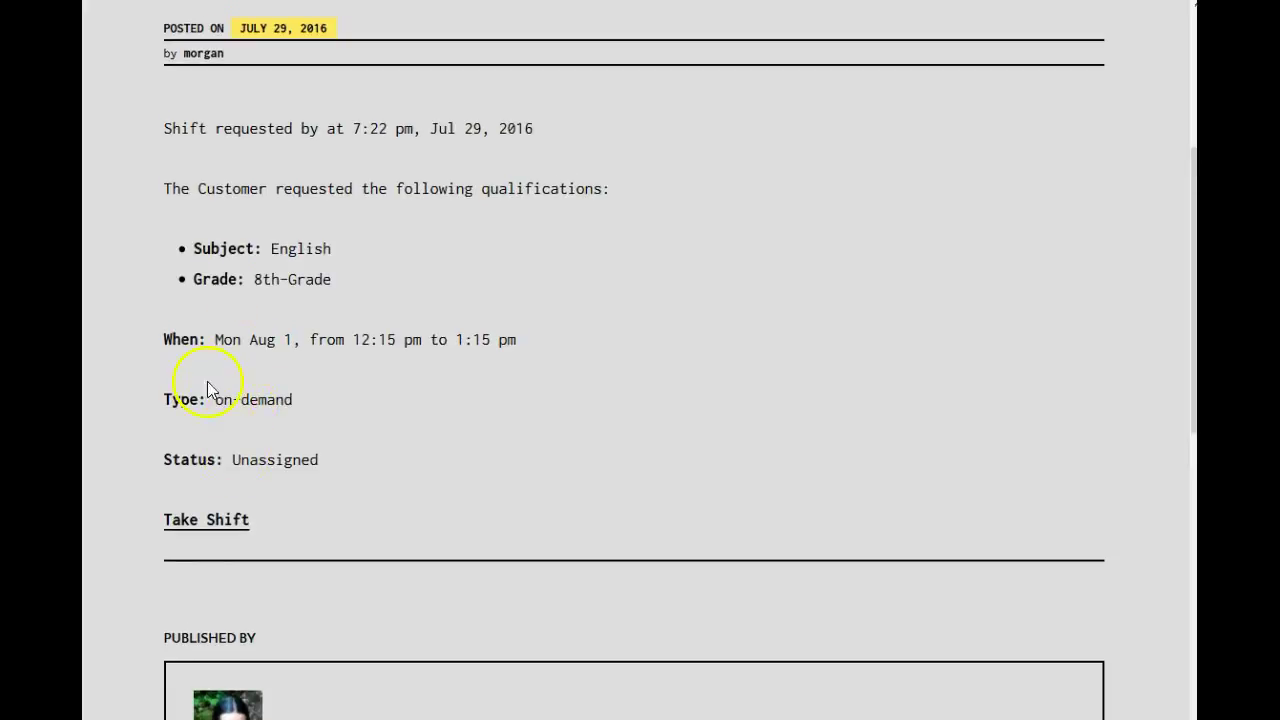
left_click(215, 532)
left_click(215, 532)
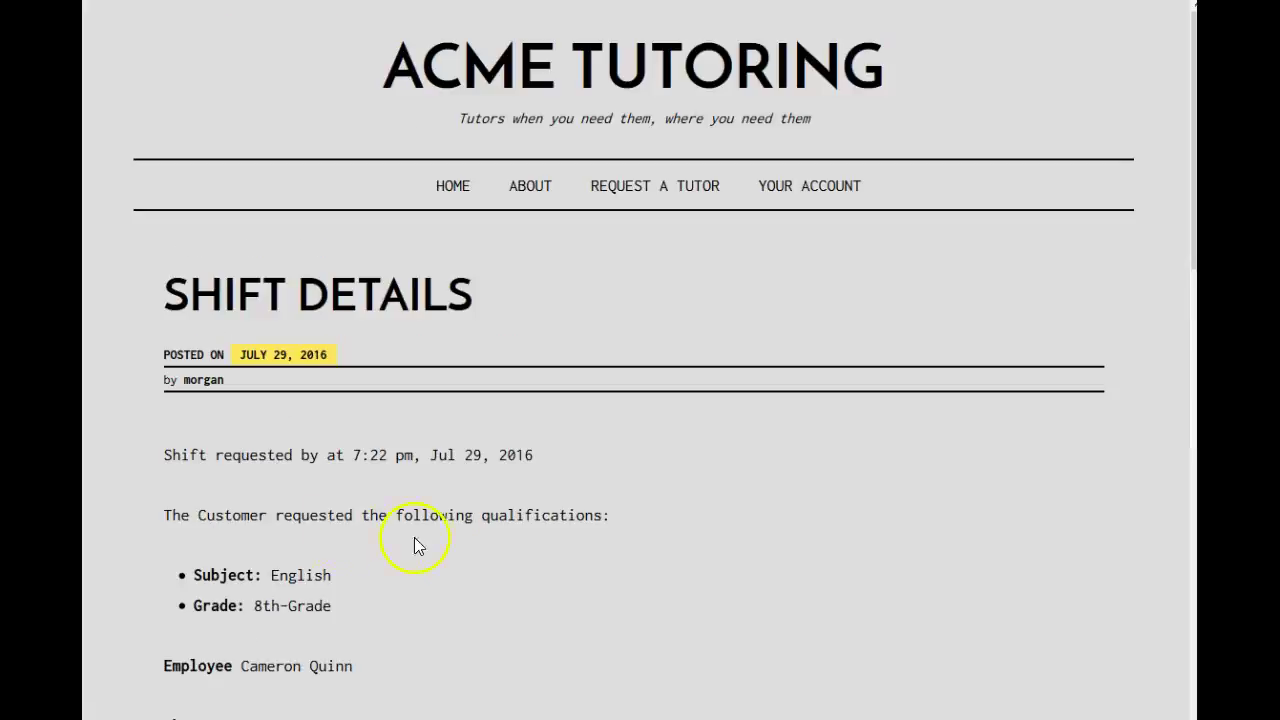
scroll(430, 540, "down", 3)
left_click_drag(233, 448, 357, 457)
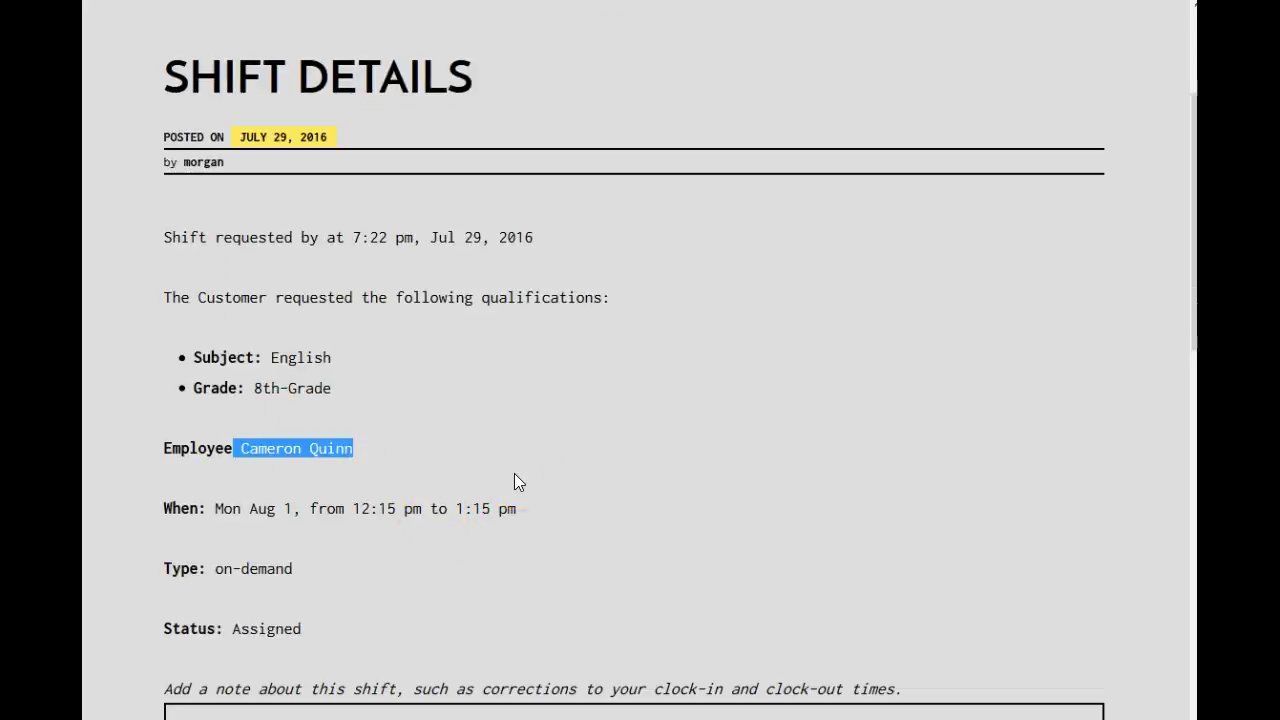
left_click(515, 475)
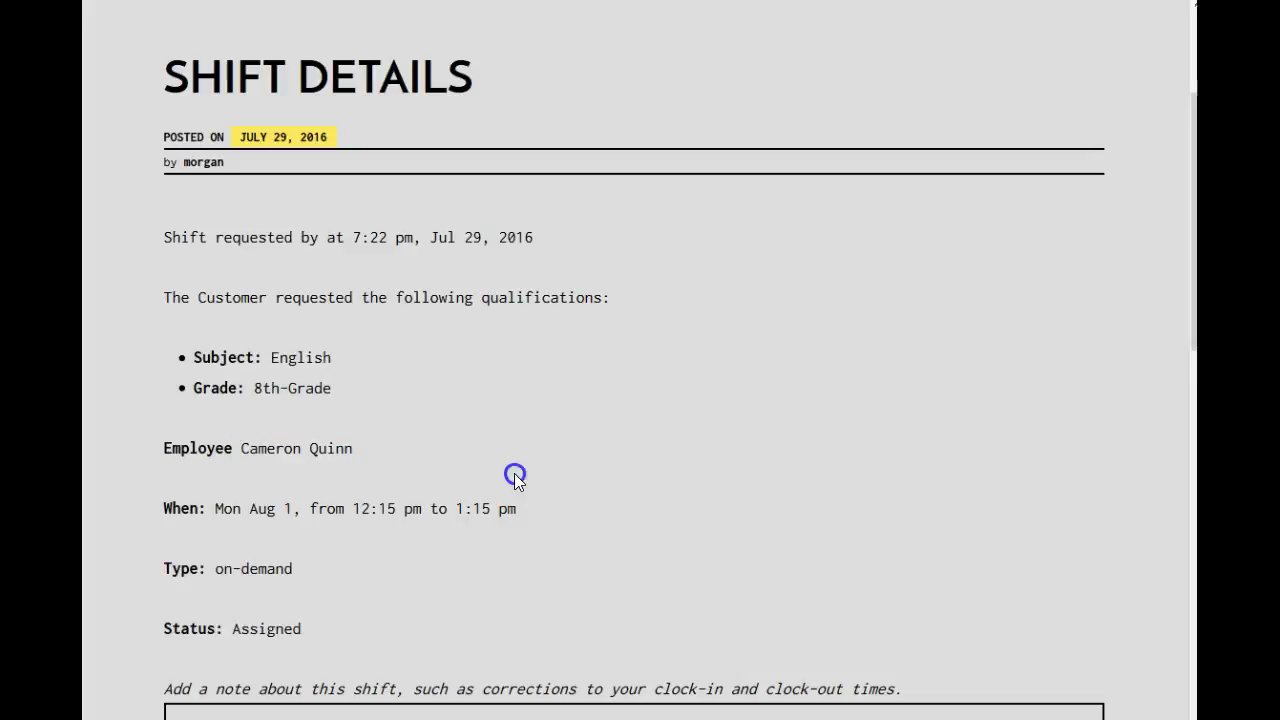